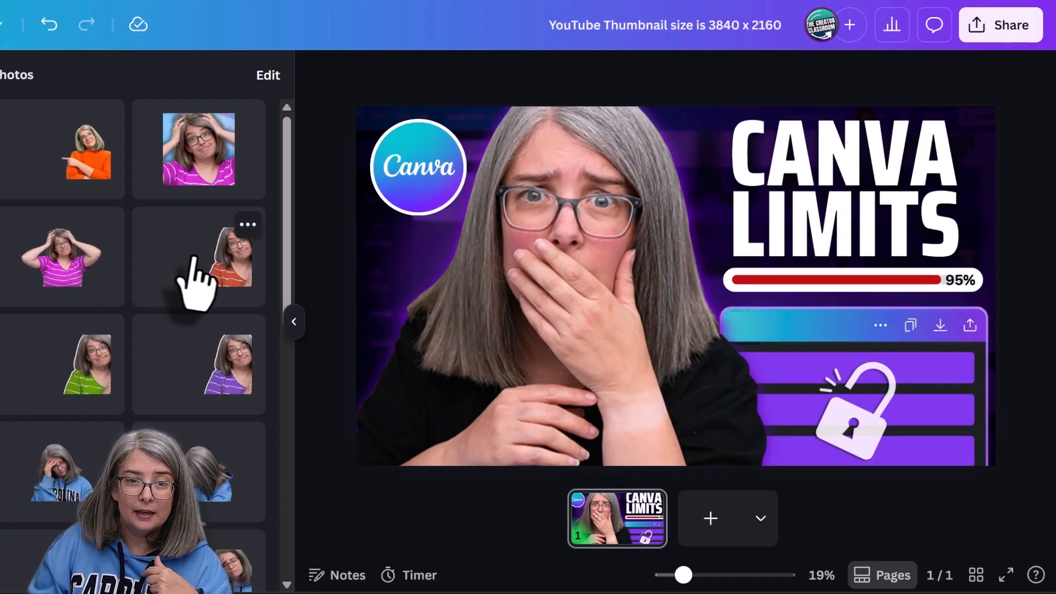
- Add several cut-out portrait photos from the brand photos to the thumbnail
click(475, 287)
click(60, 270)
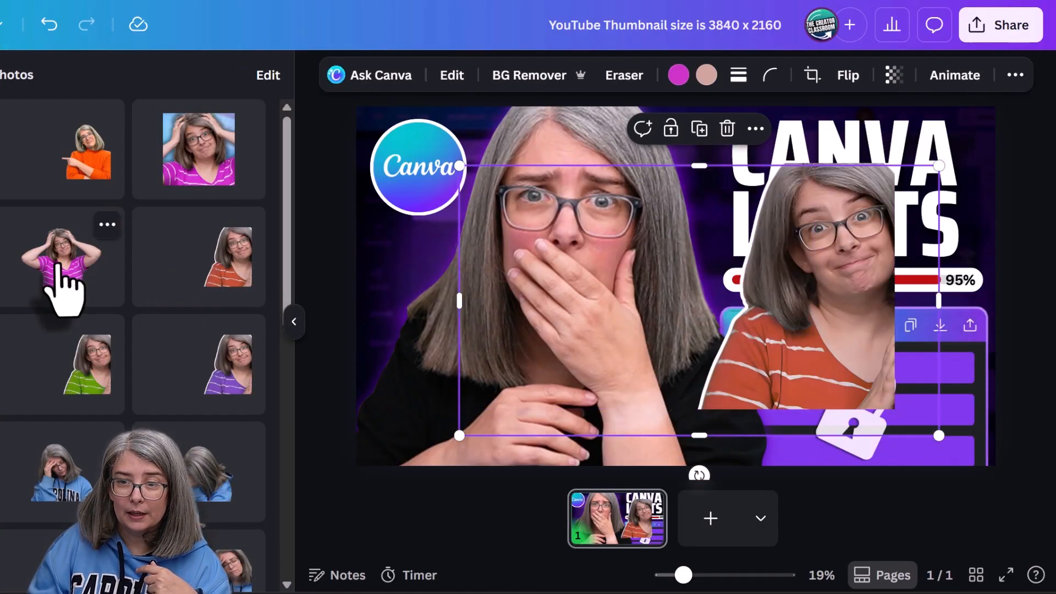
click(79, 390)
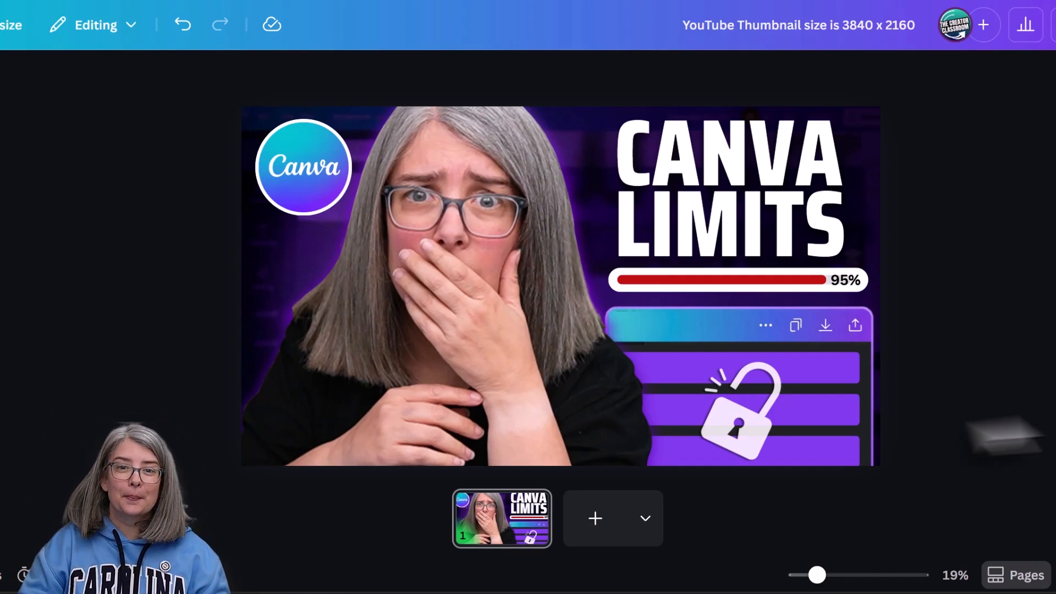
click(417, 396)
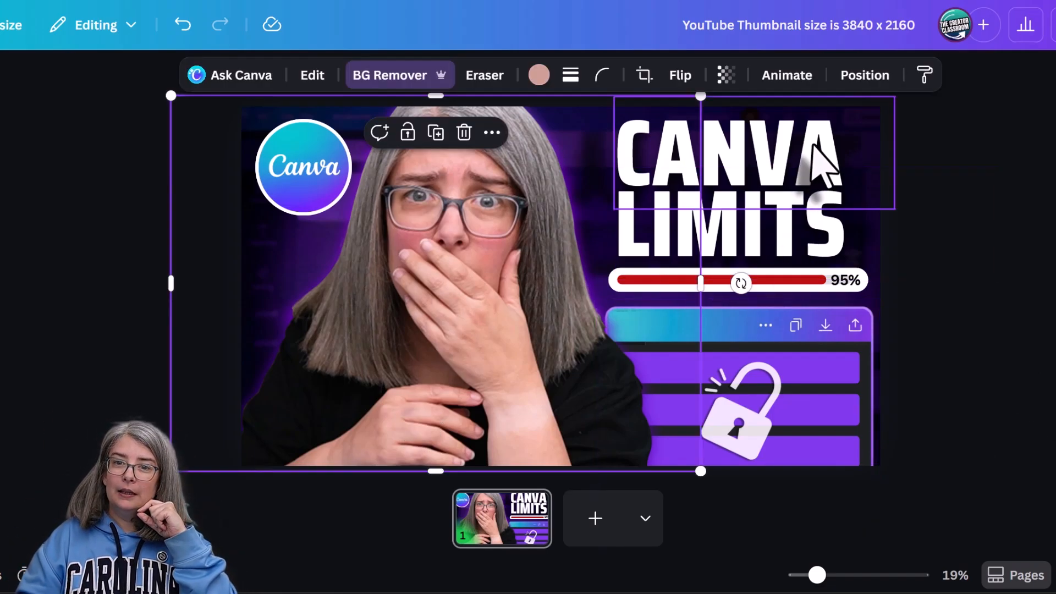
click(812, 163)
click(868, 225)
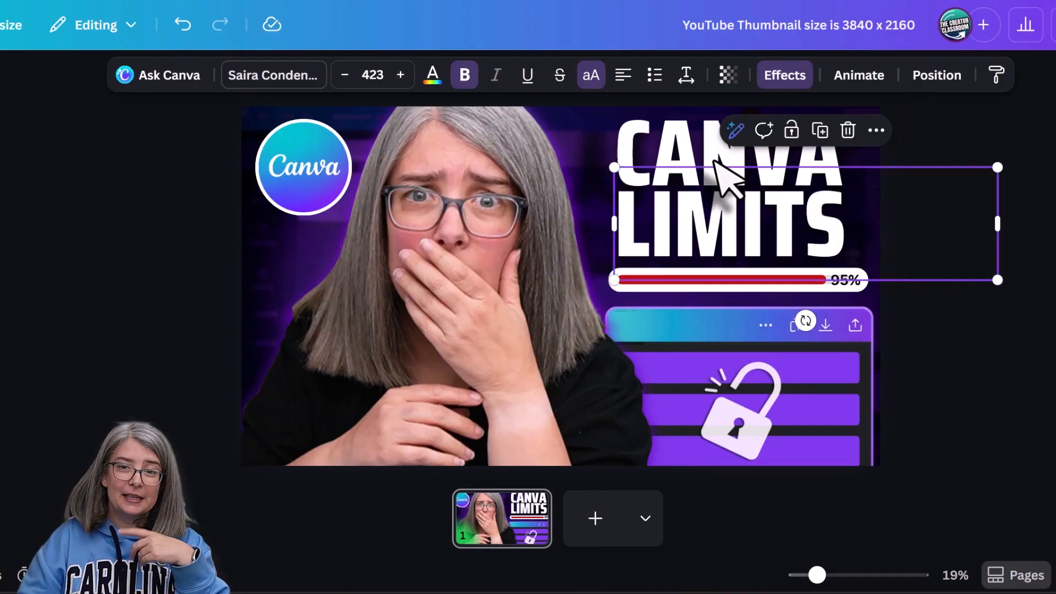
click(1051, 254)
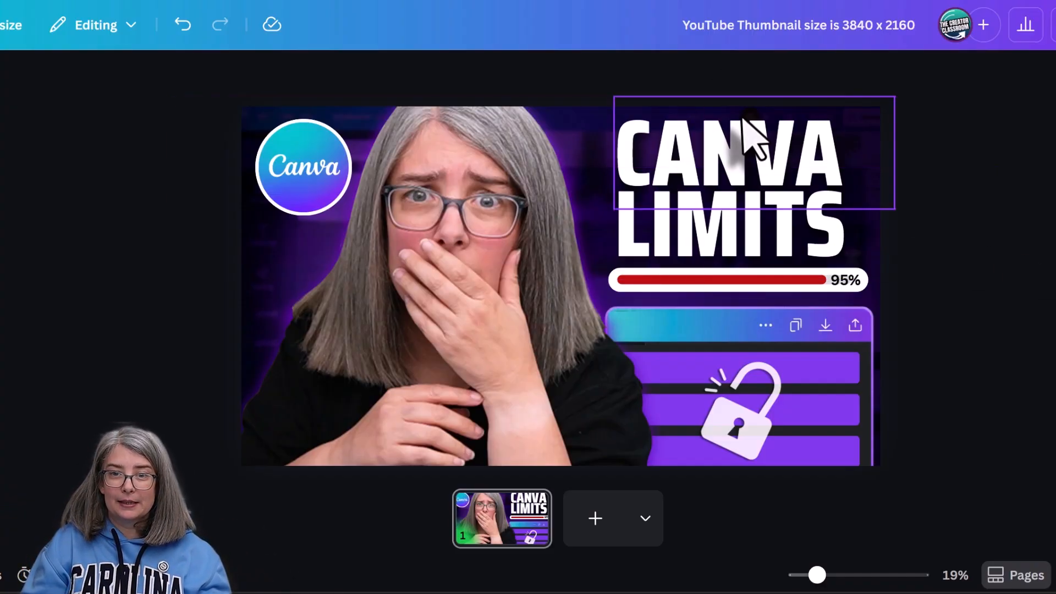
- Group the CANVA and LIMITS headline text elements together
click(740, 144)
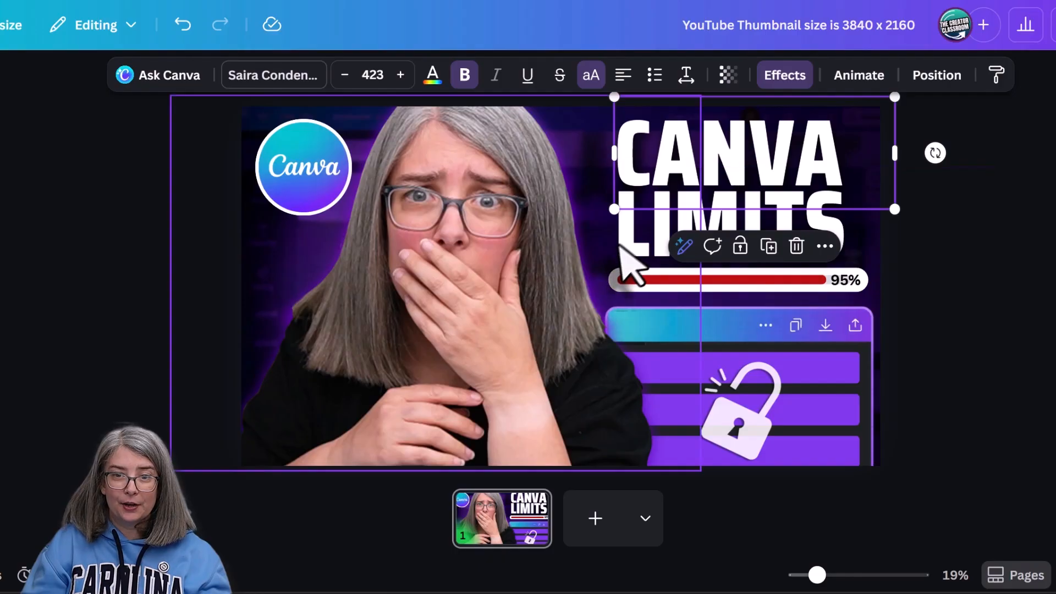
shift+click(797, 245)
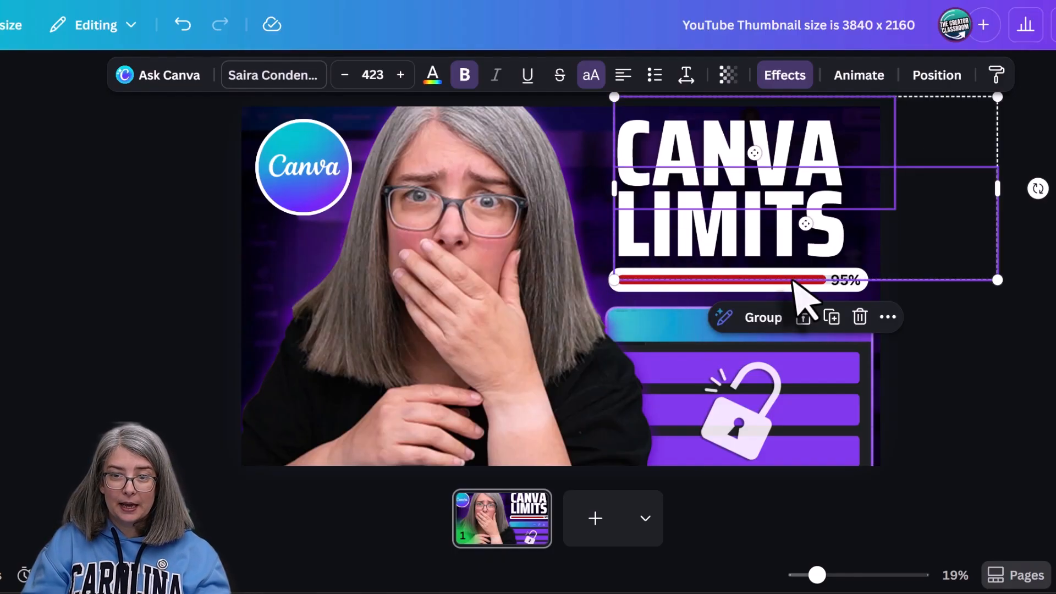
click(763, 319)
- Group the surprised portrait with the purple glow layer directly beneath it
click(470, 226)
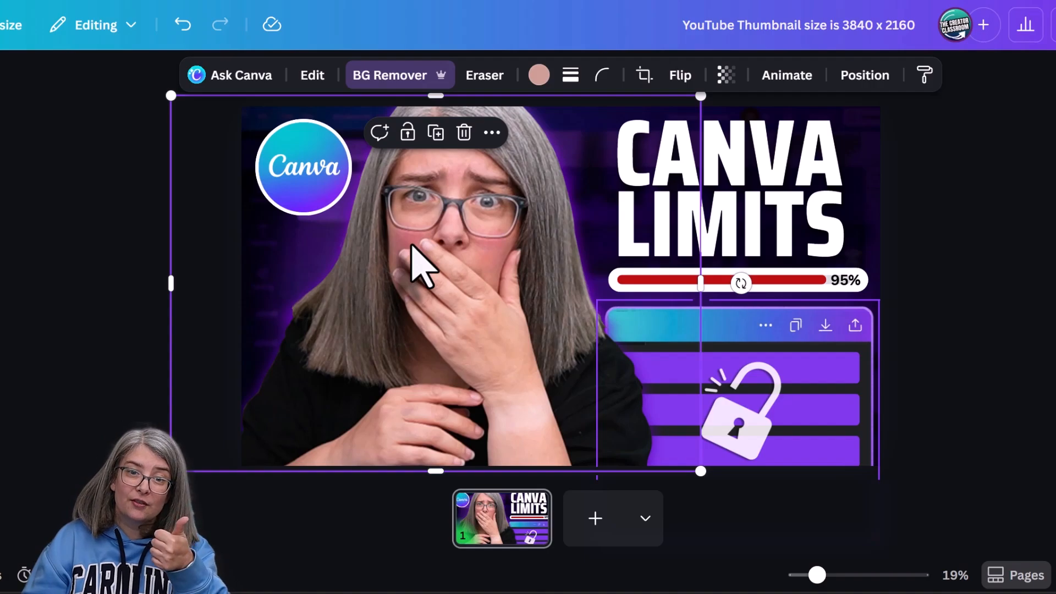
click(863, 75)
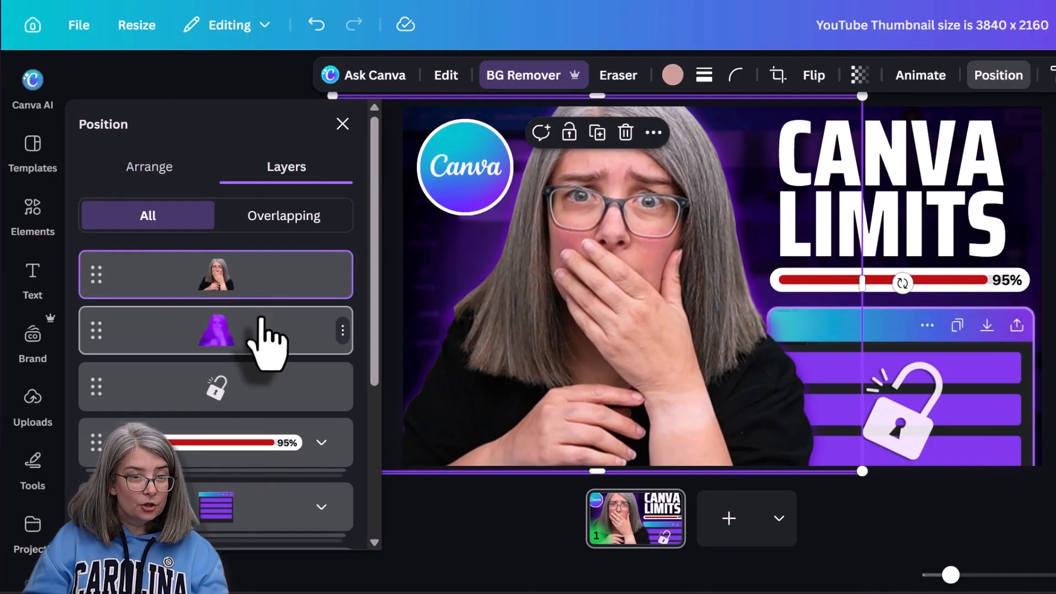
shift+click(266, 342)
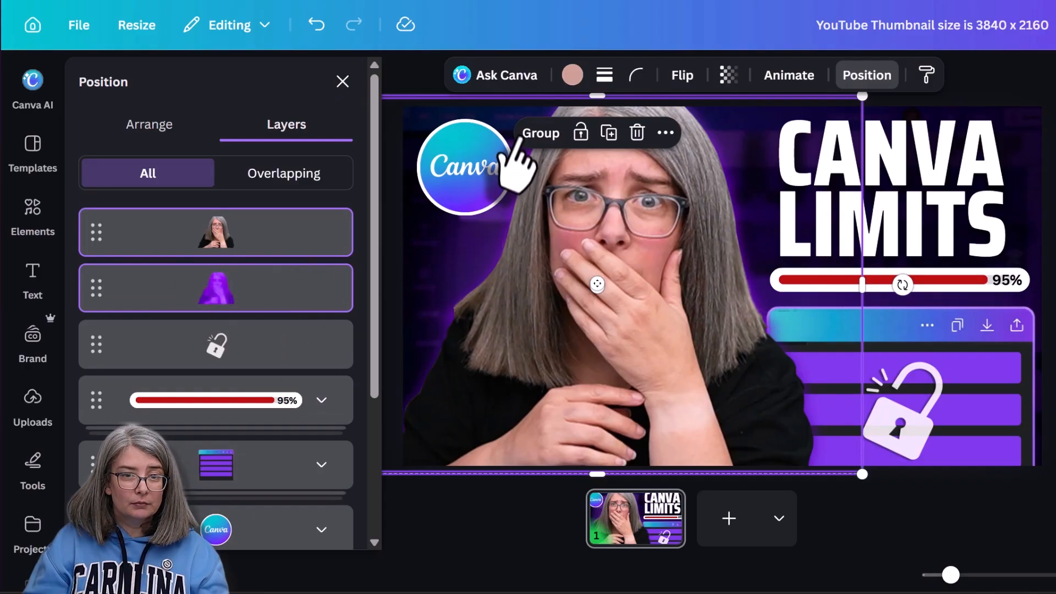
click(540, 133)
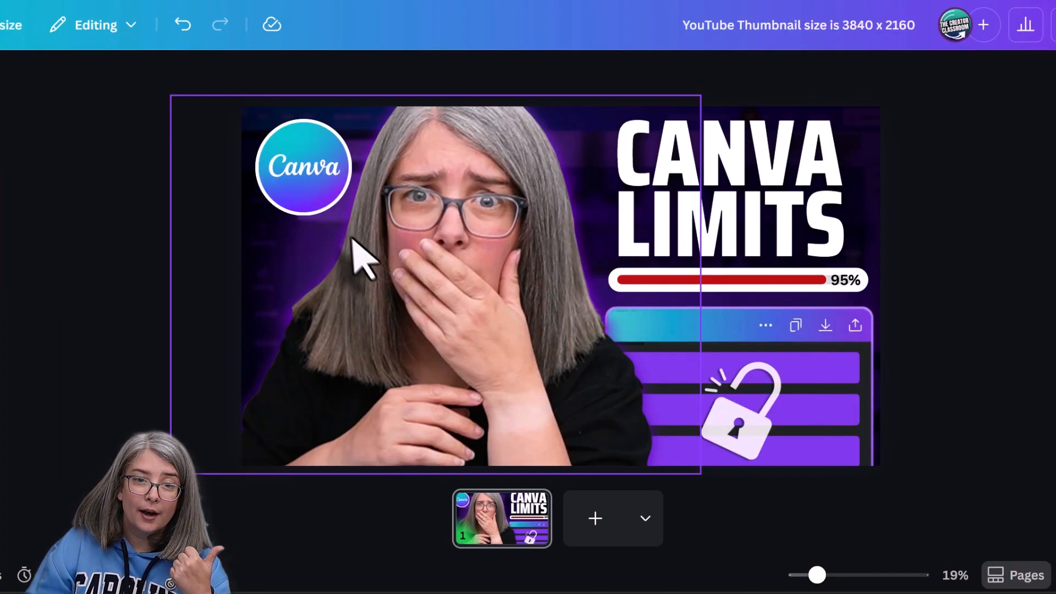
- Create a component named Surprised Reaction from the portrait group, saved to THE CREATOR CLASSROOM Brand Kit under Thumbnail
right_click(385, 252)
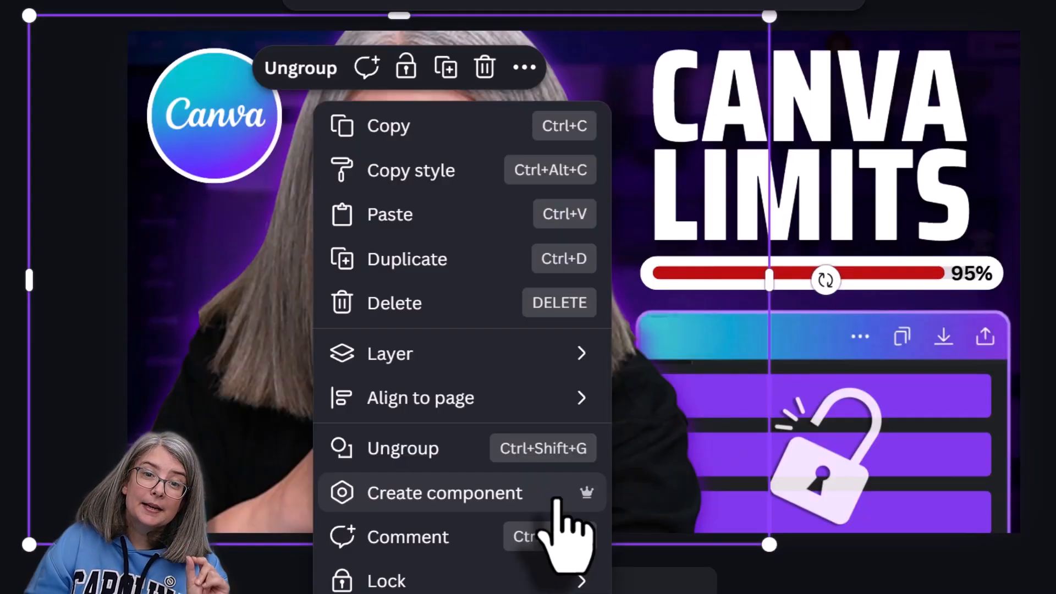
click(557, 498)
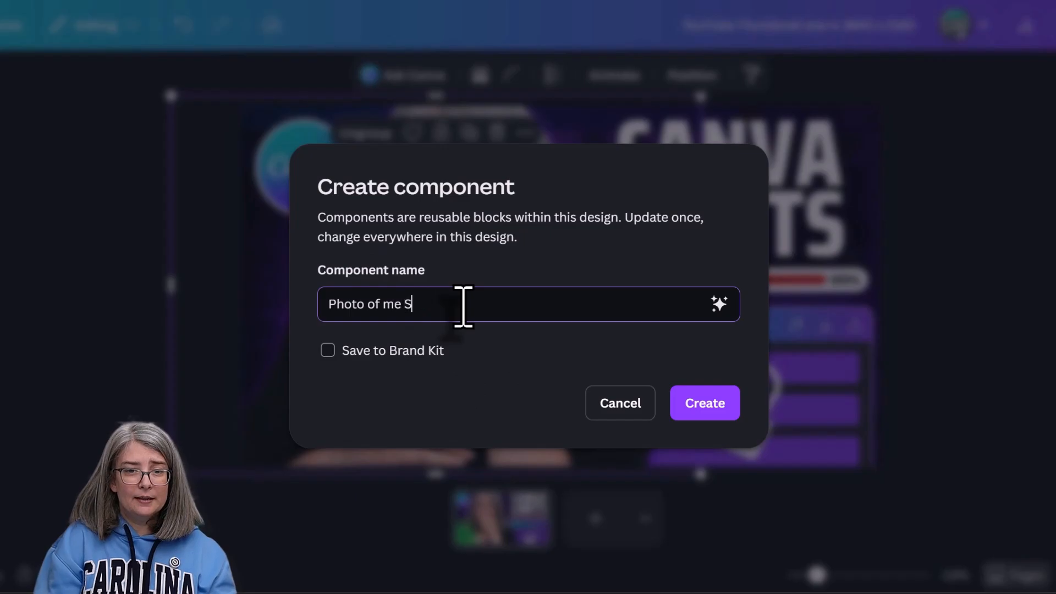
click(723, 312)
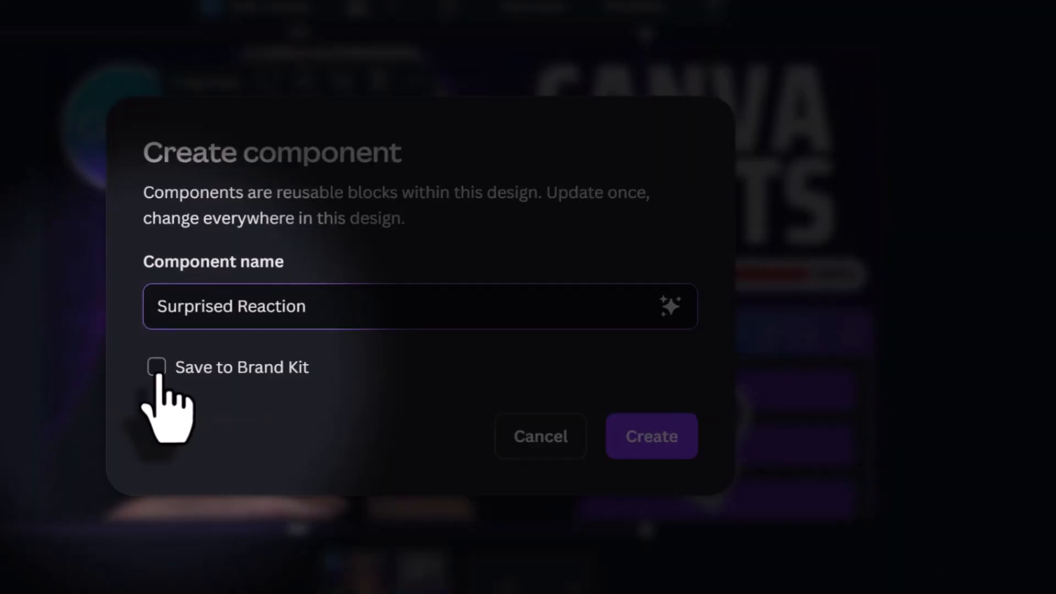
click(157, 367)
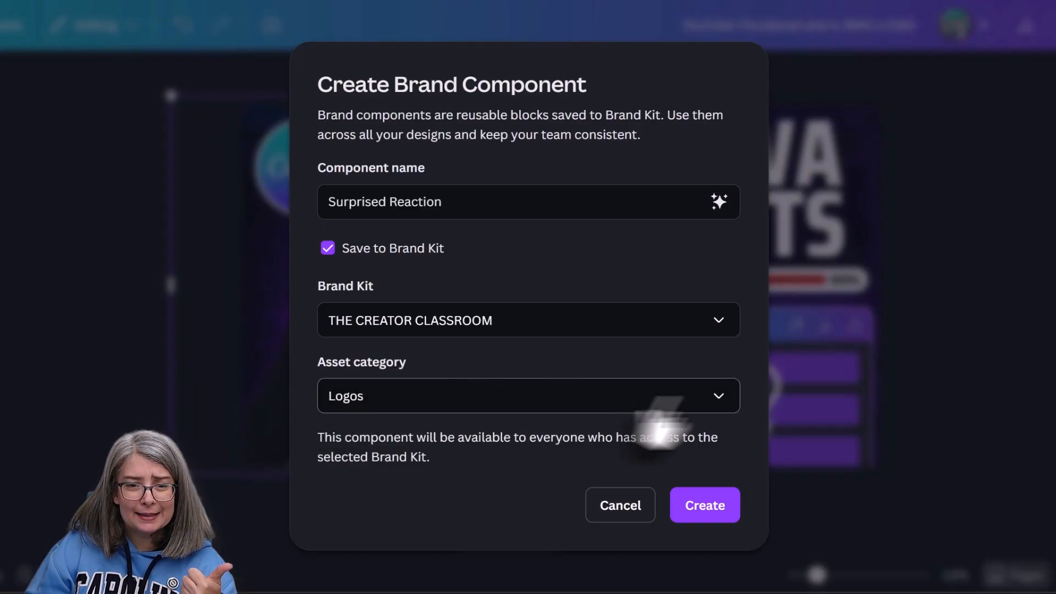
click(725, 401)
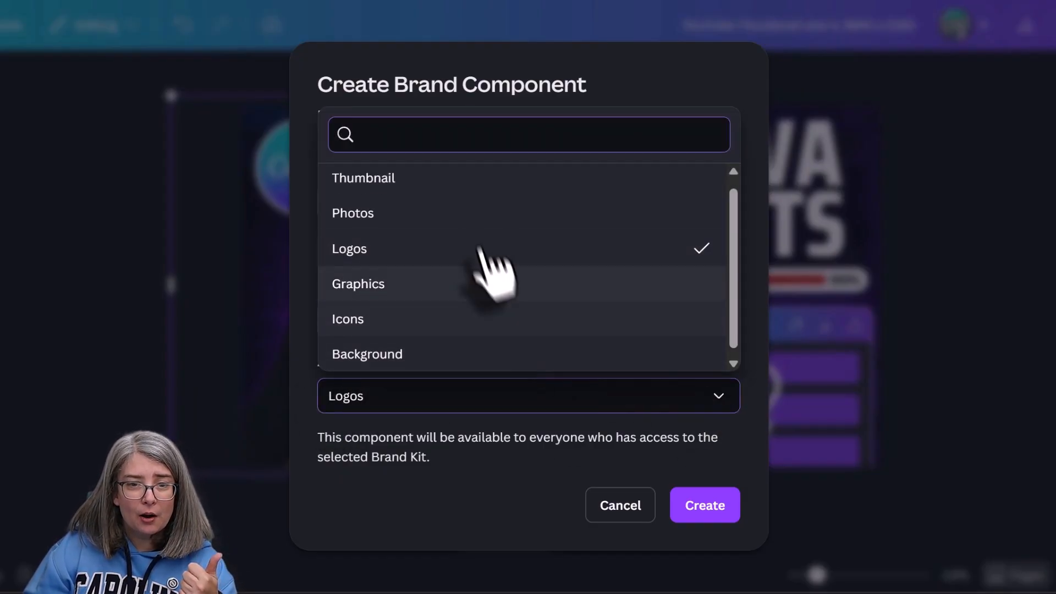
click(430, 192)
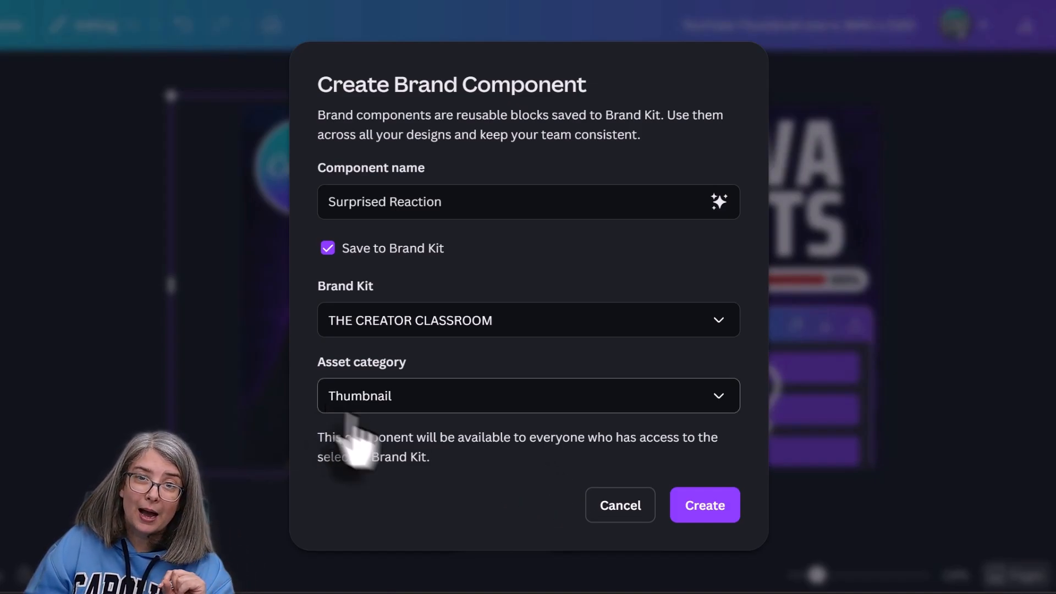
click(711, 507)
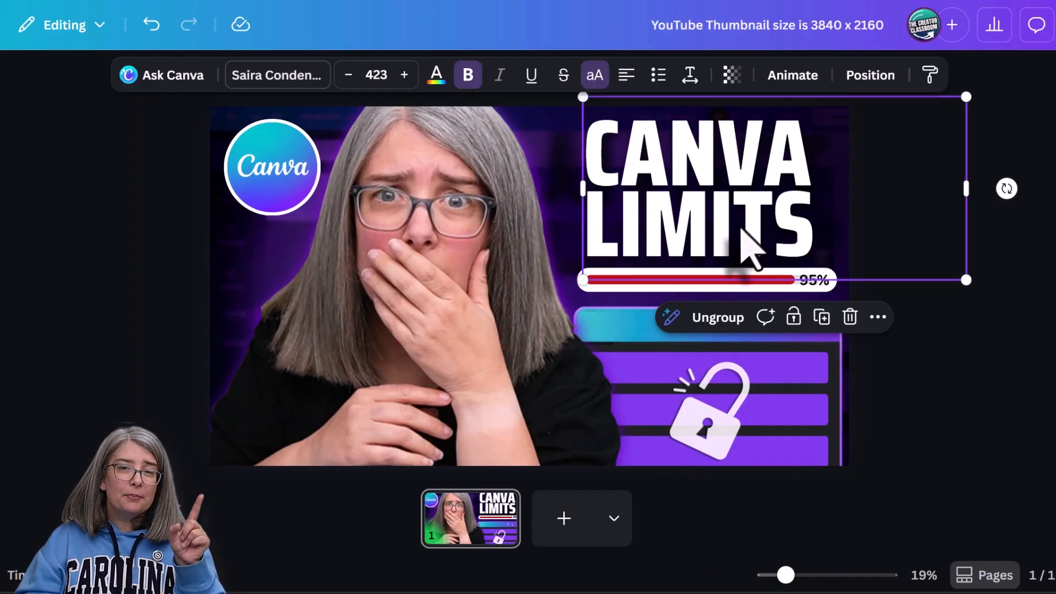
- Create a component named Brand Thumbnail Words from the headline group, saved to the Brand Kit under the Thumbnail category
right_click(785, 237)
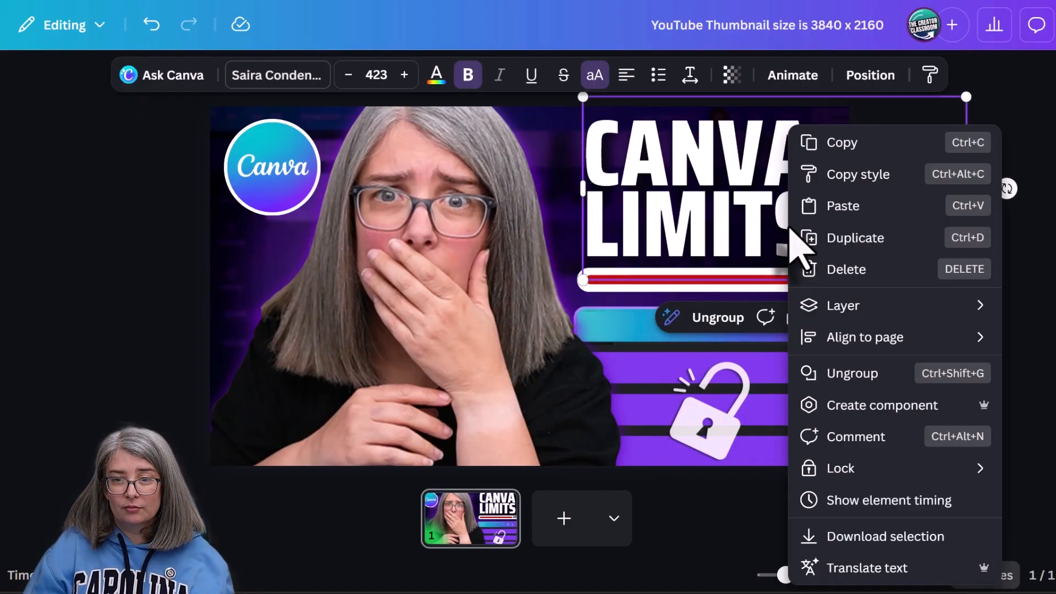
click(882, 404)
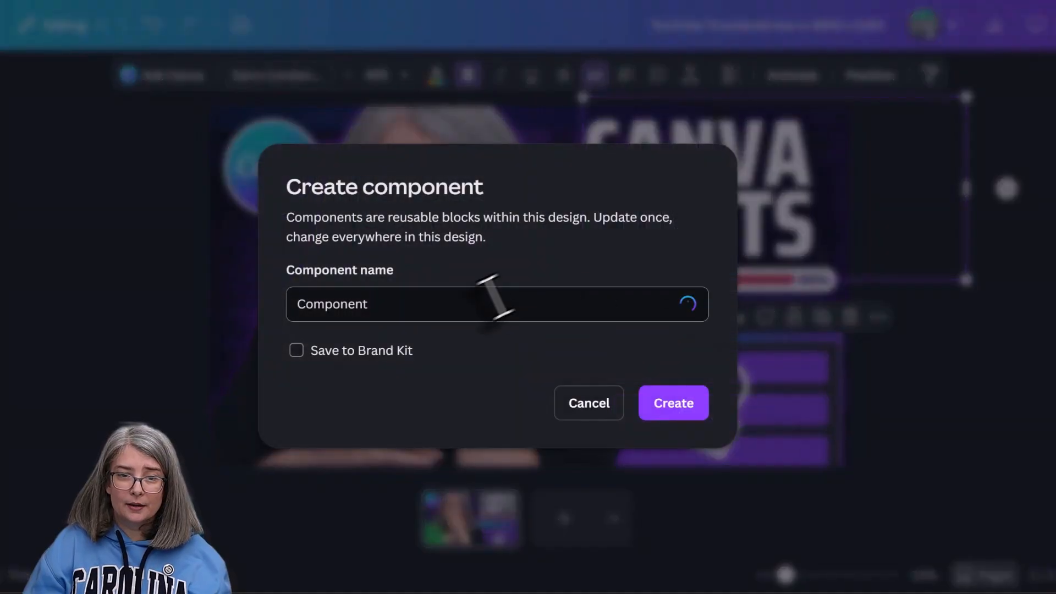
text(Brand Thumbnail Words)
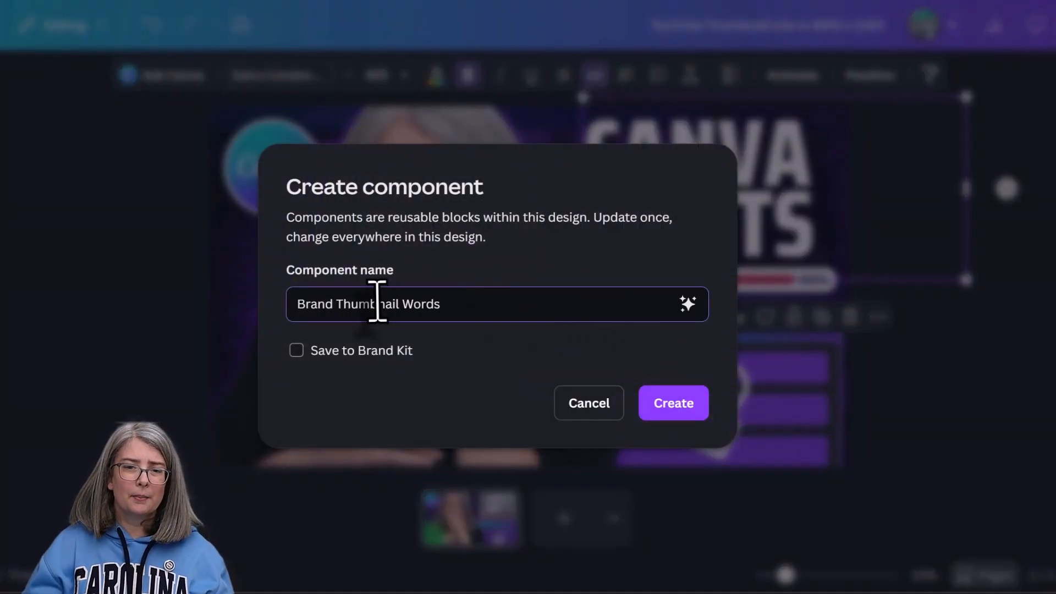
click(291, 354)
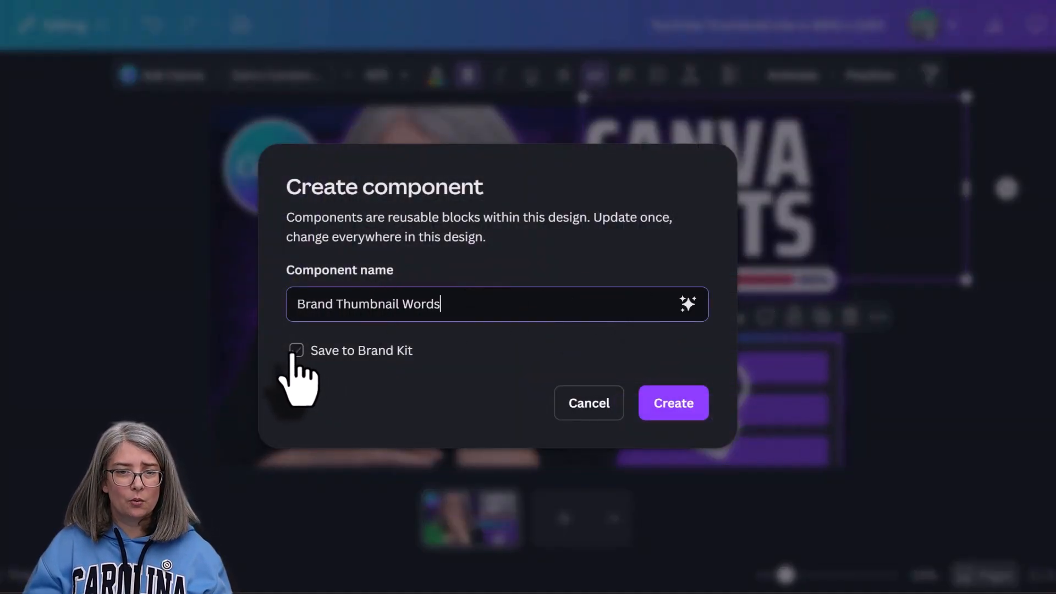
click(294, 352)
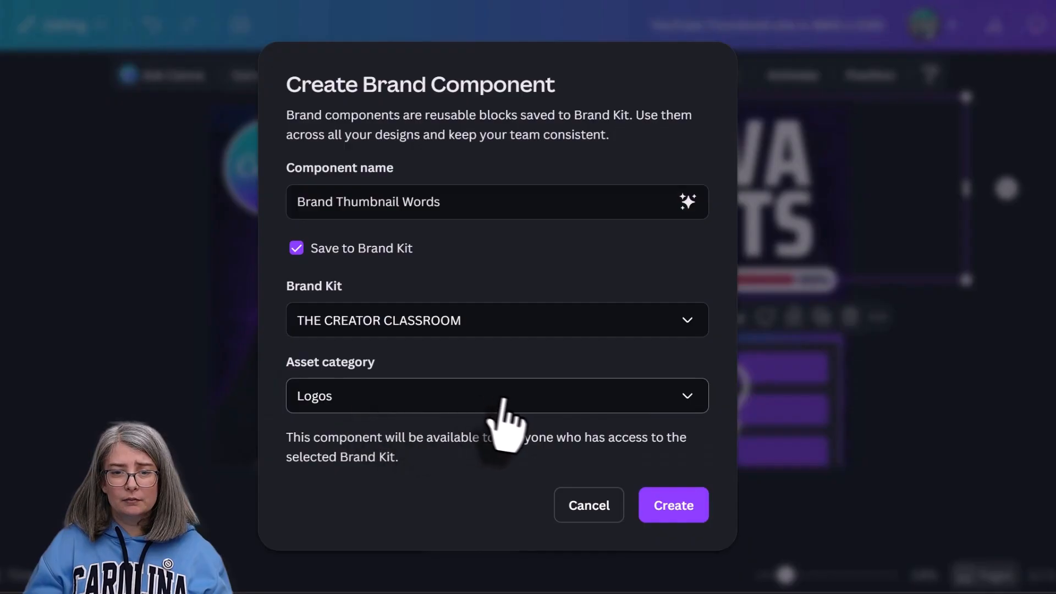
click(501, 400)
click(348, 179)
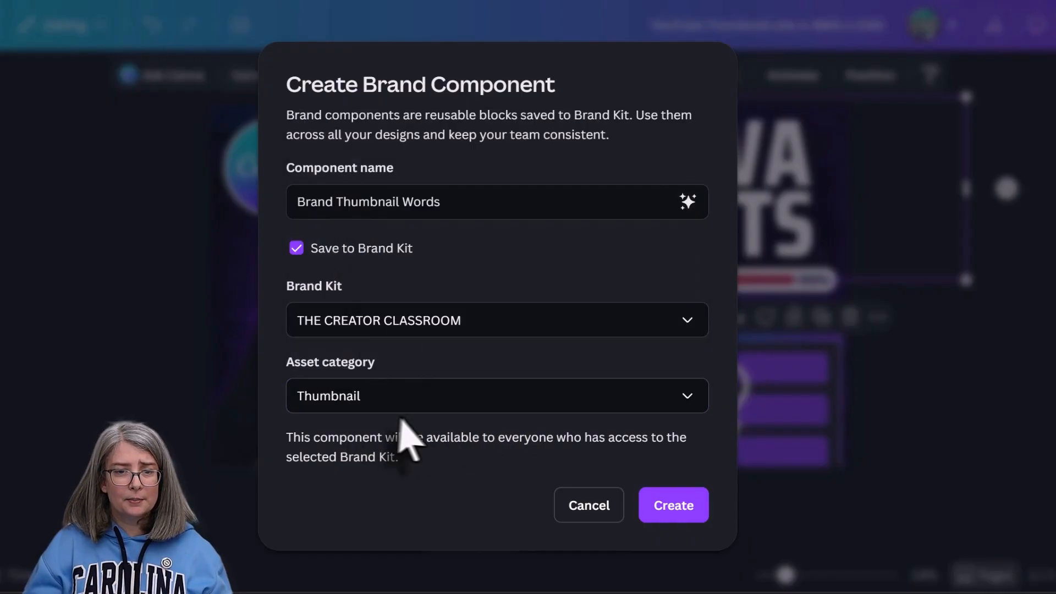
click(678, 511)
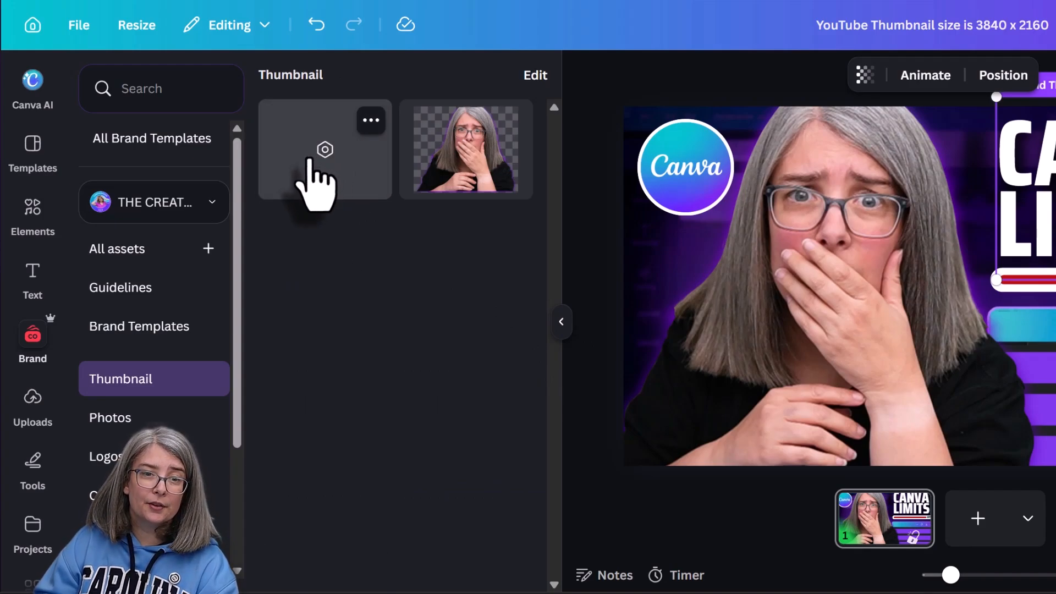
click(561, 323)
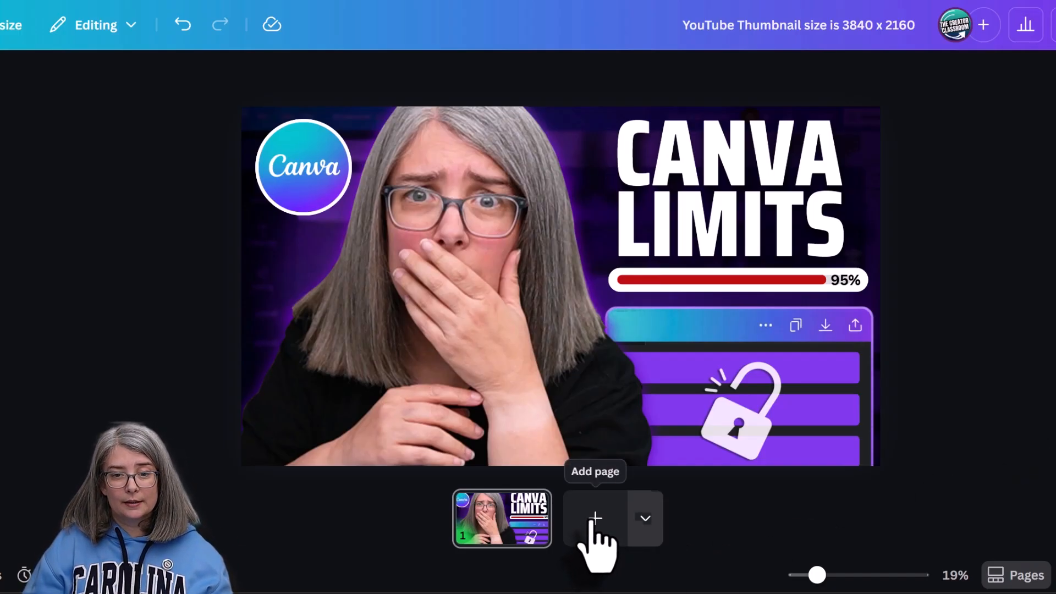
- Add a second page and delete its smiling portrait and the CANVA, LIMITS and YOUR USE text lines
click(594, 521)
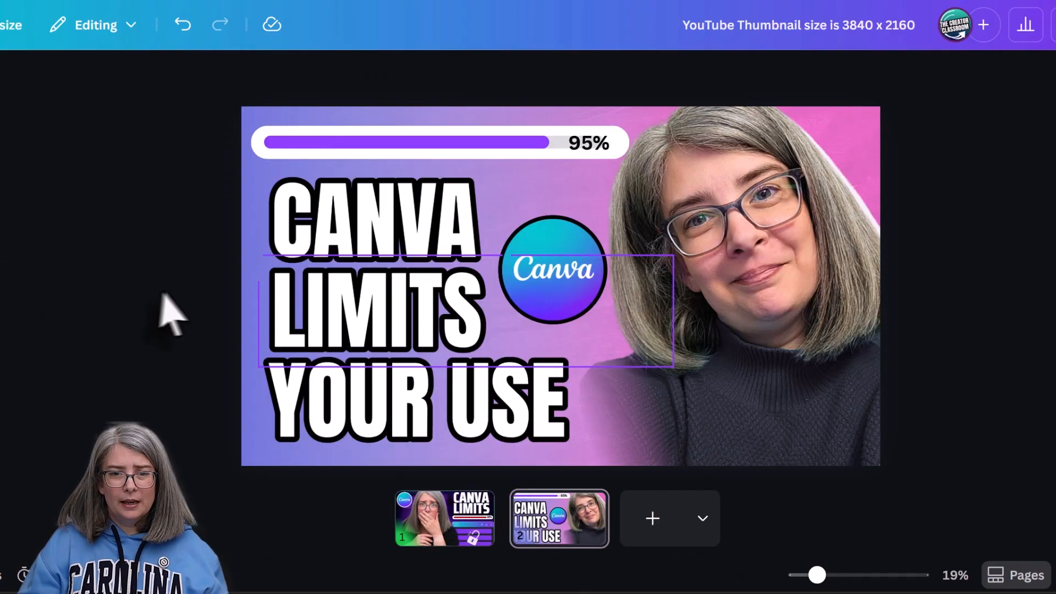
click(749, 345)
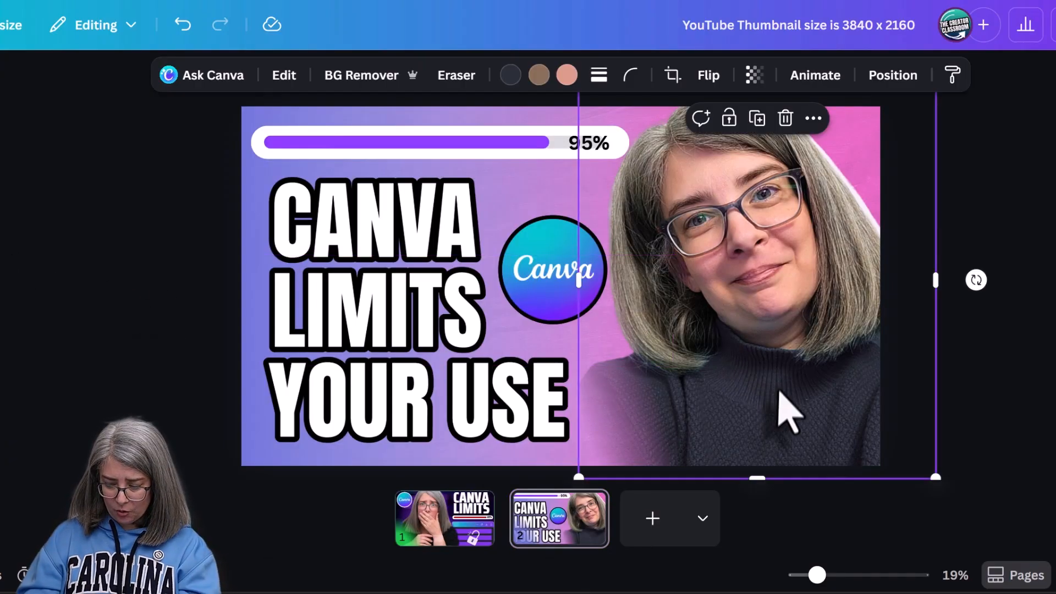
key(Delete)
click(375, 220)
key(Delete)
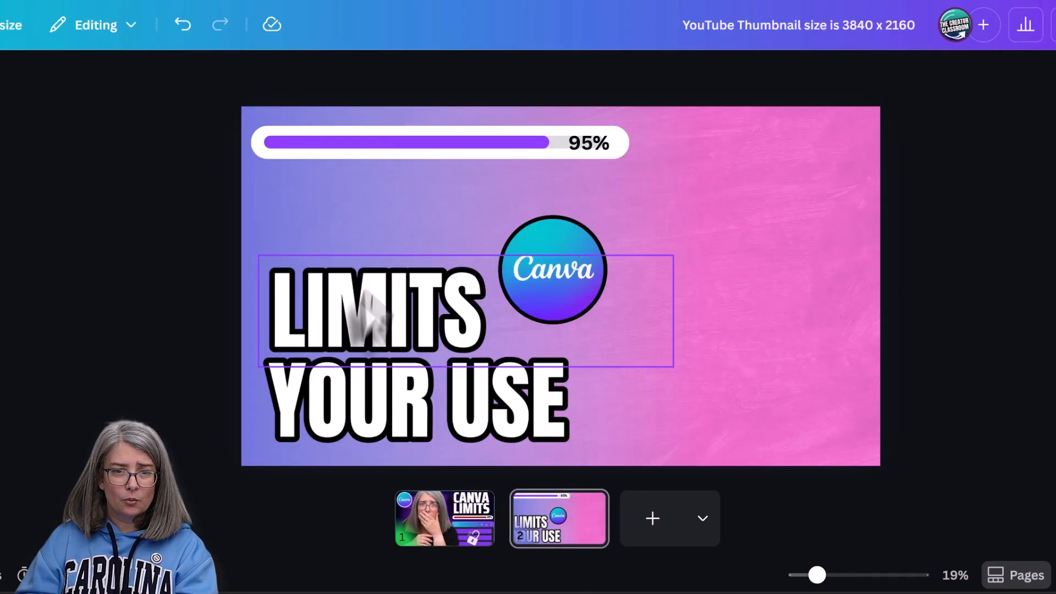
click(358, 306)
key(Delete)
click(358, 401)
key(Delete)
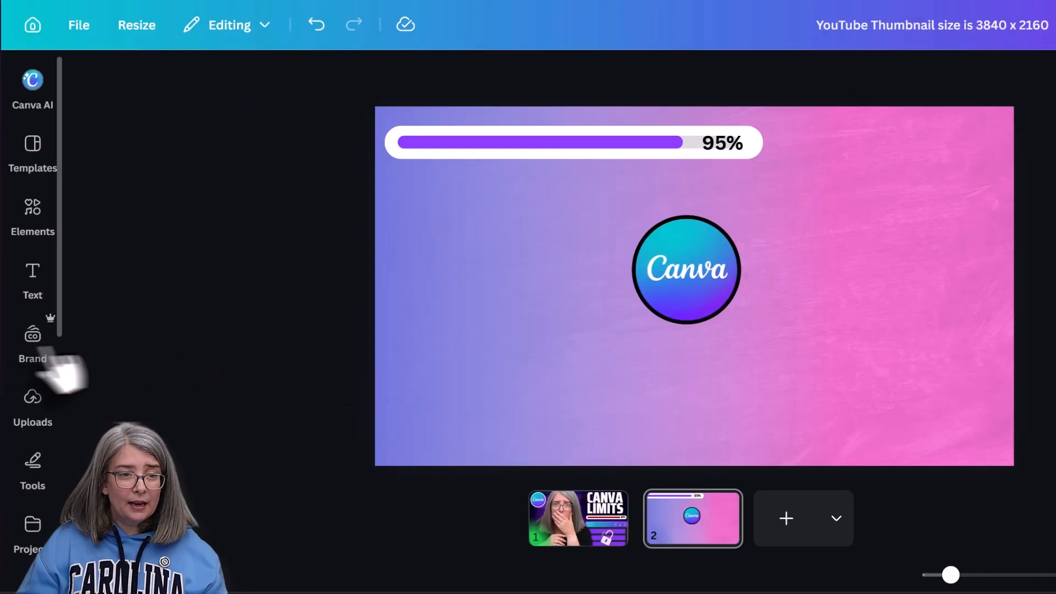
- Insert the Surprised Reaction brand component on page 2 and resize and place it along the page's right side
click(32, 337)
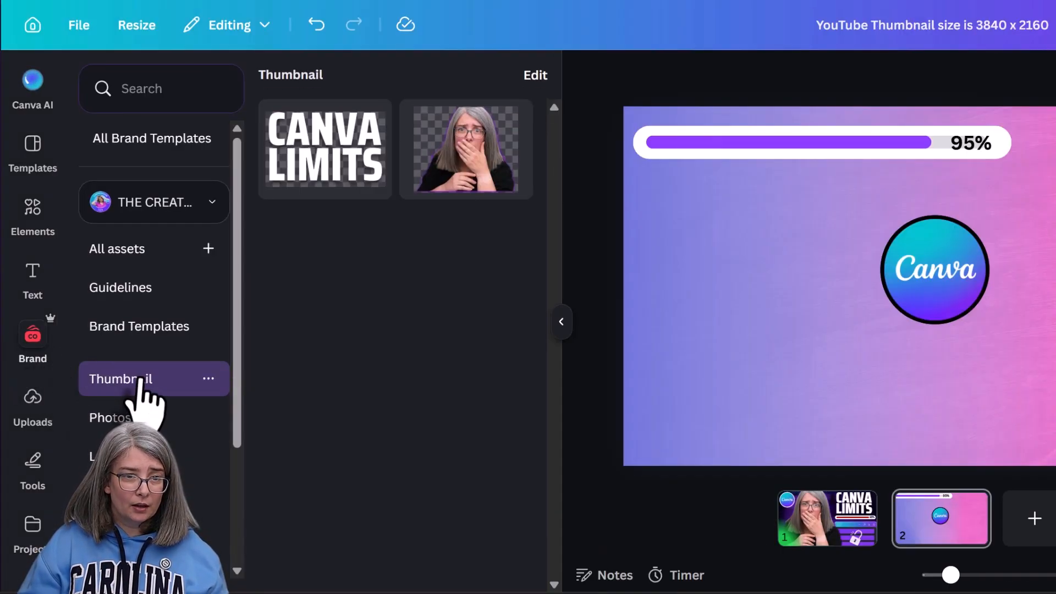
click(484, 192)
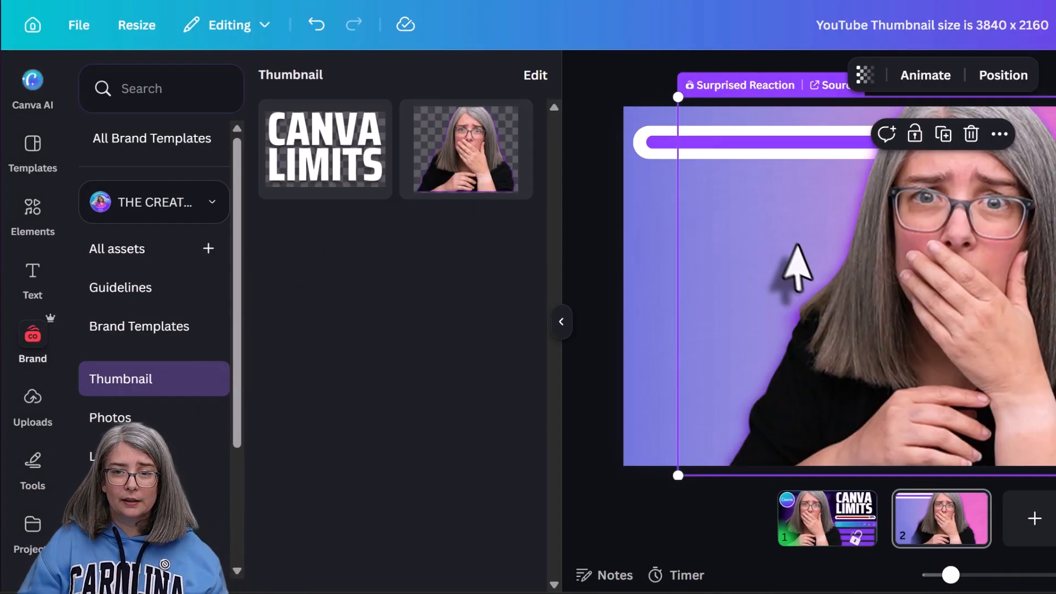
drag(942, 97, 812, 188)
drag(642, 336, 858, 325)
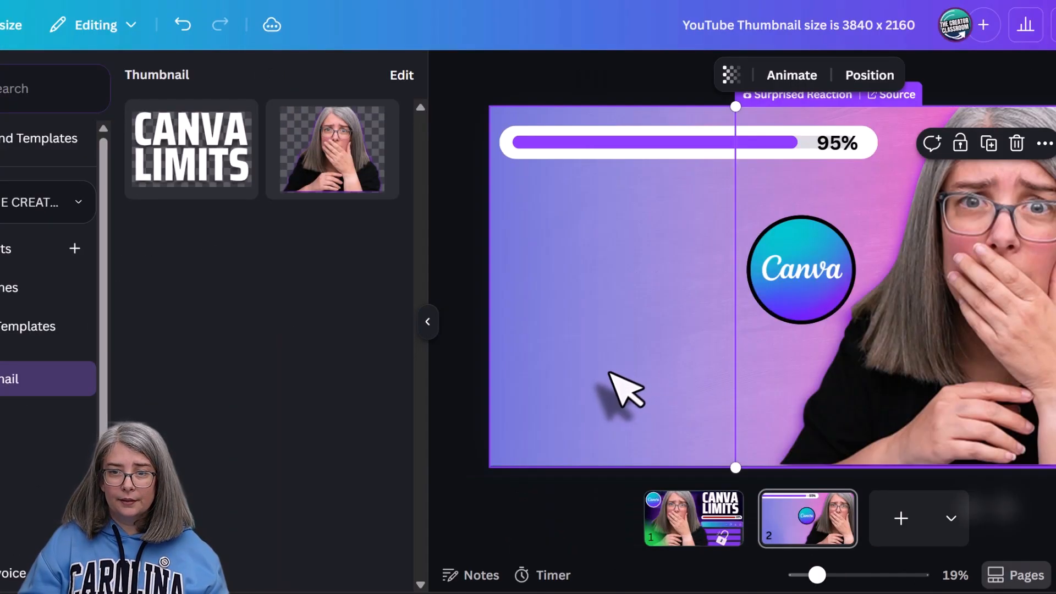
click(487, 392)
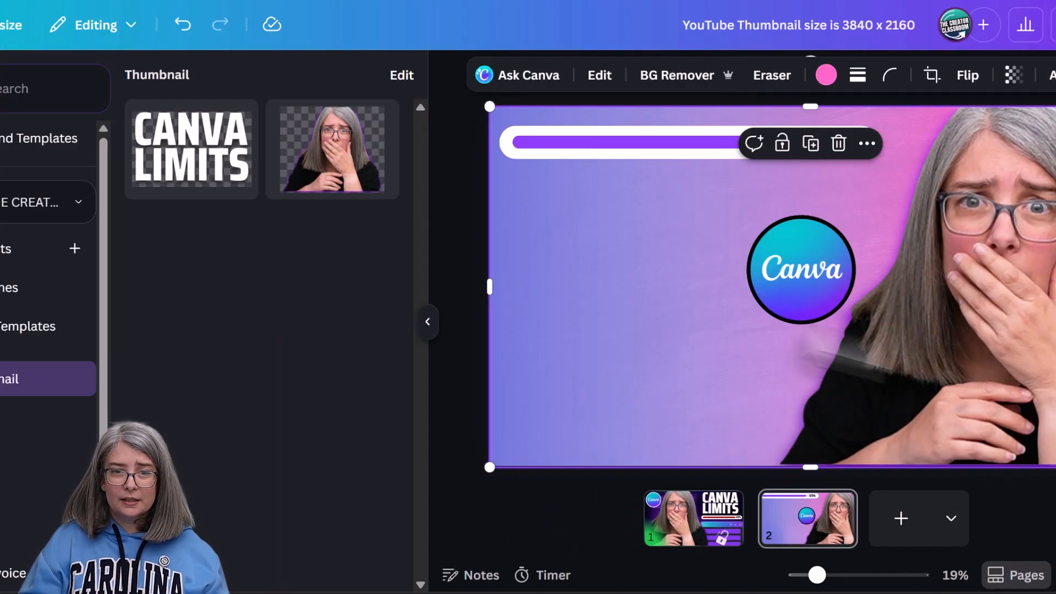
- Insert the Brand Thumbnail Words component on page 2, enlarge it and place it on the page's left side below the progress bar
click(170, 168)
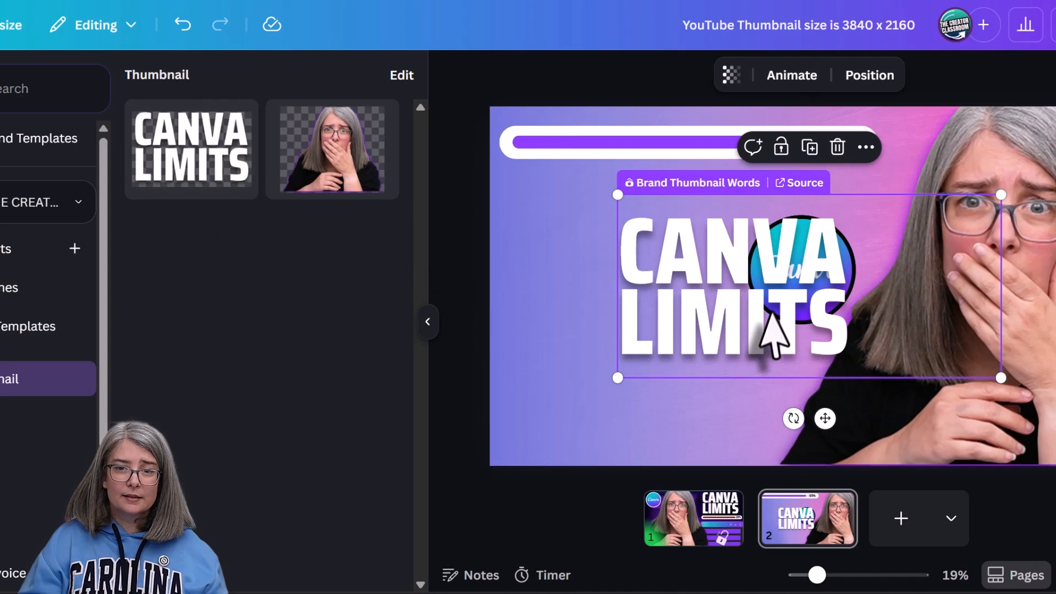
drag(767, 308, 649, 307)
drag(884, 379, 972, 432)
drag(776, 364, 774, 364)
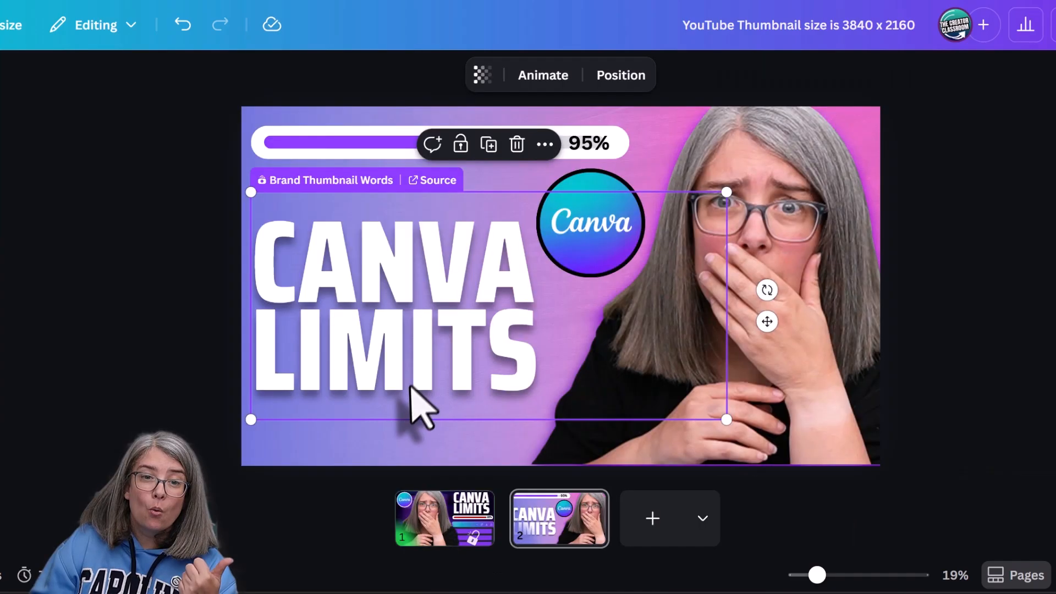
double_click(370, 361)
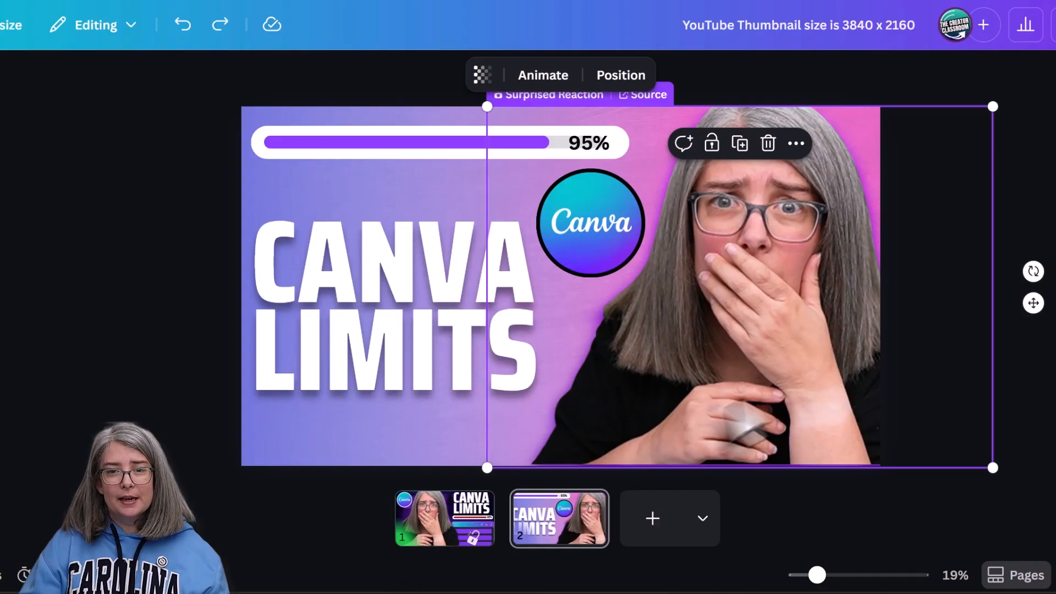
- Select the surprised portrait component on page 1 and open the reaction component's source for editing
click(439, 525)
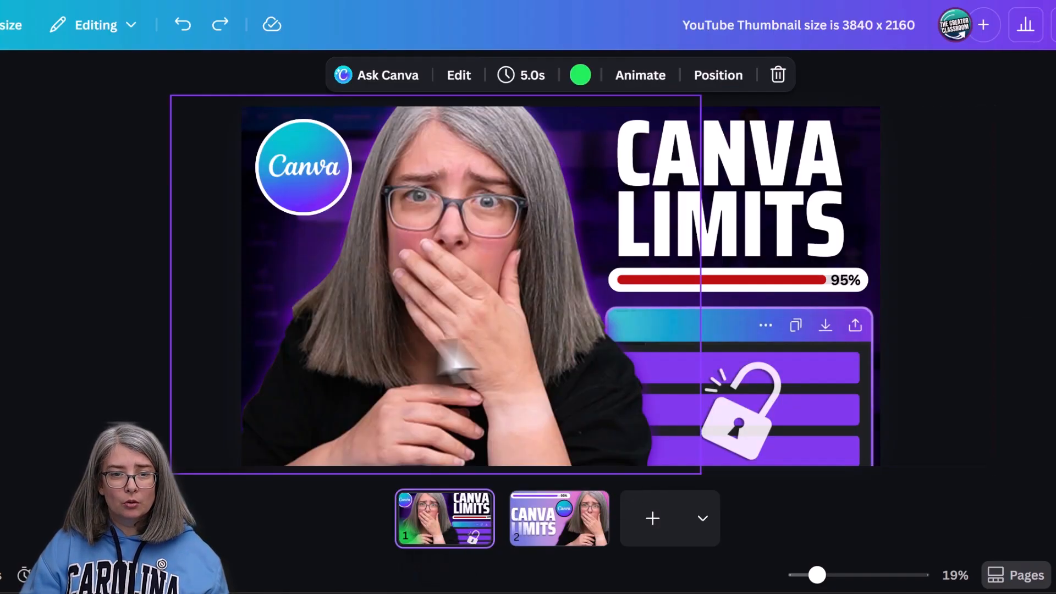
click(446, 352)
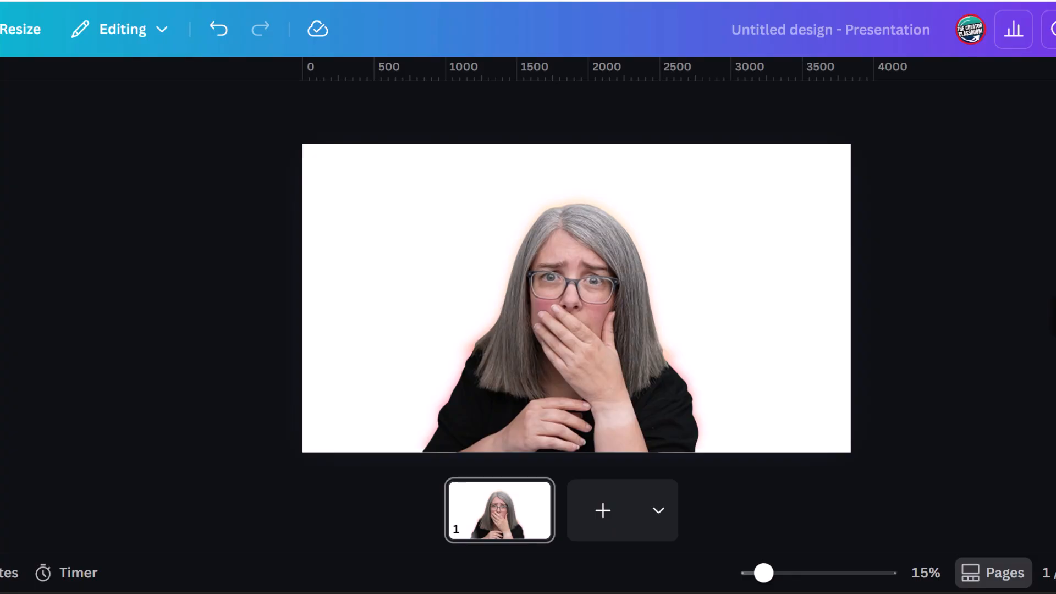
click(677, 335)
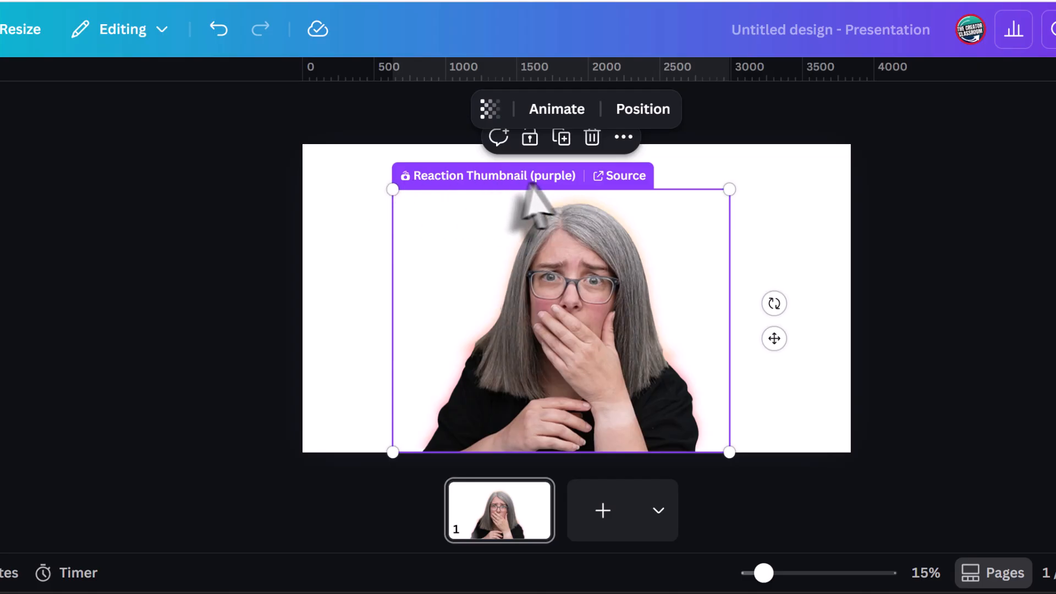
click(622, 182)
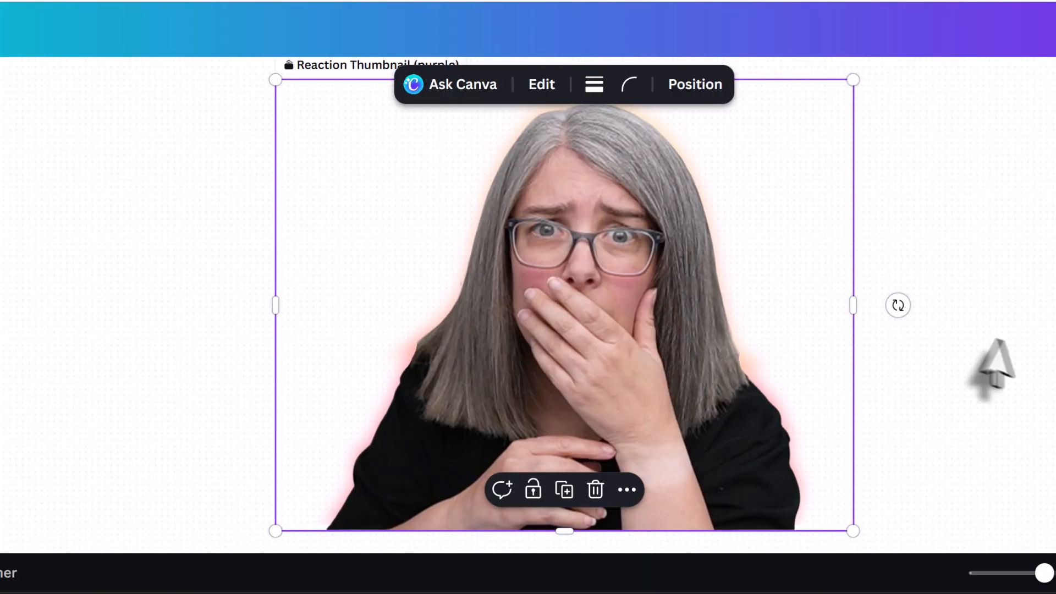
click(1012, 342)
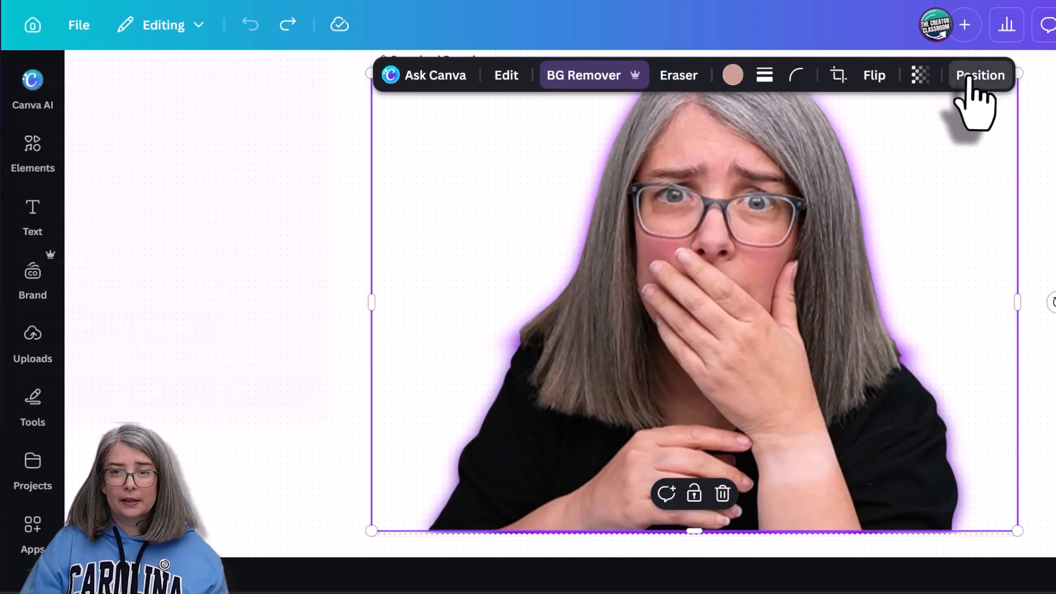
- Show the source's layers, expand the portrait group and select the purple silhouette layer behind the portrait
click(973, 77)
click(304, 181)
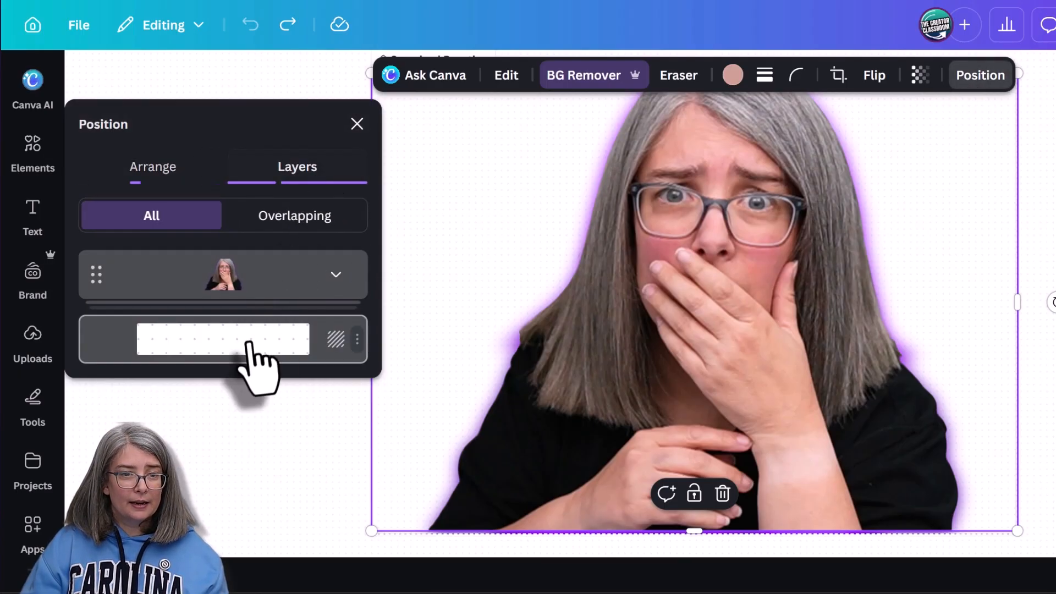
click(335, 274)
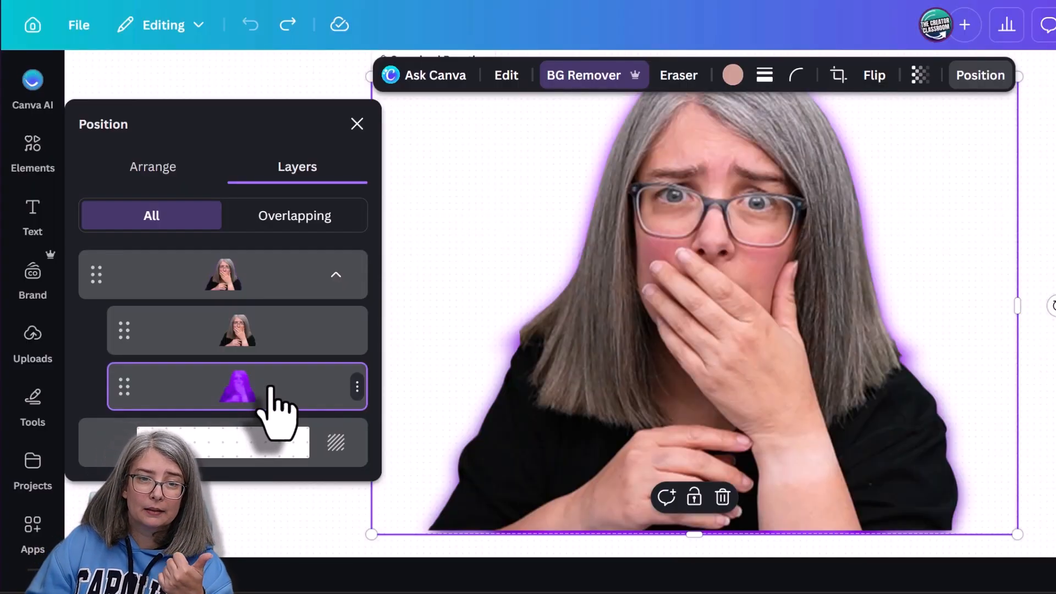
- Apply the Amber filter to the purple silhouette layer to recolour the glow around the portrait
click(505, 77)
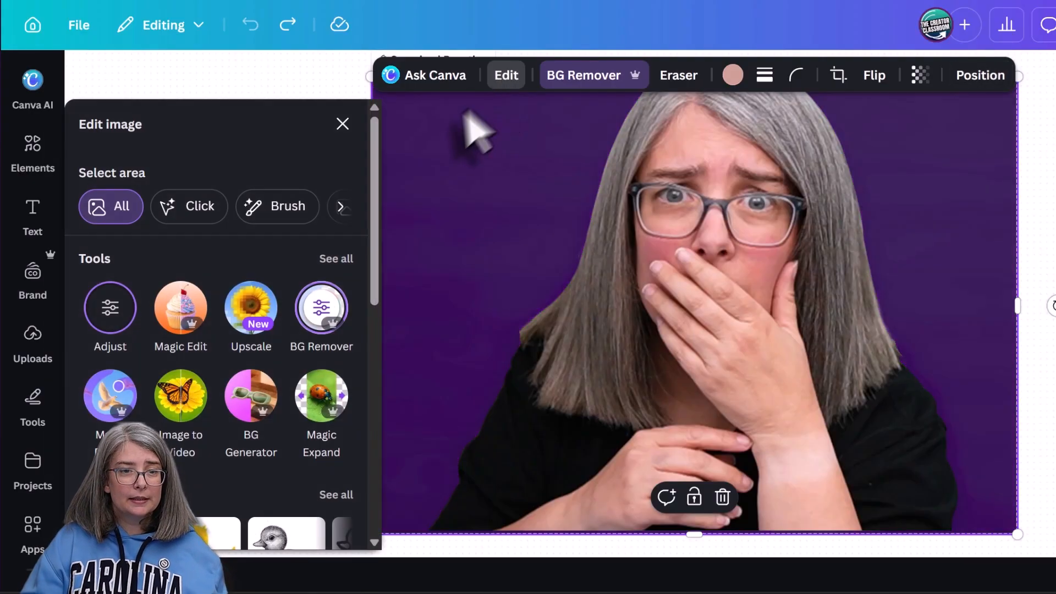
scroll(235, 367, down, 6)
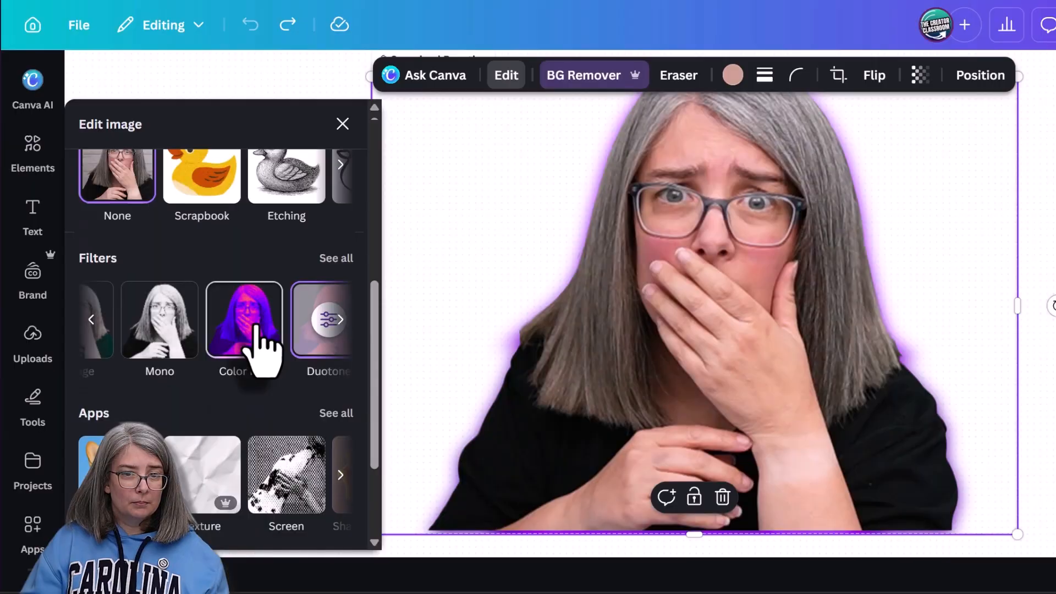
click(254, 330)
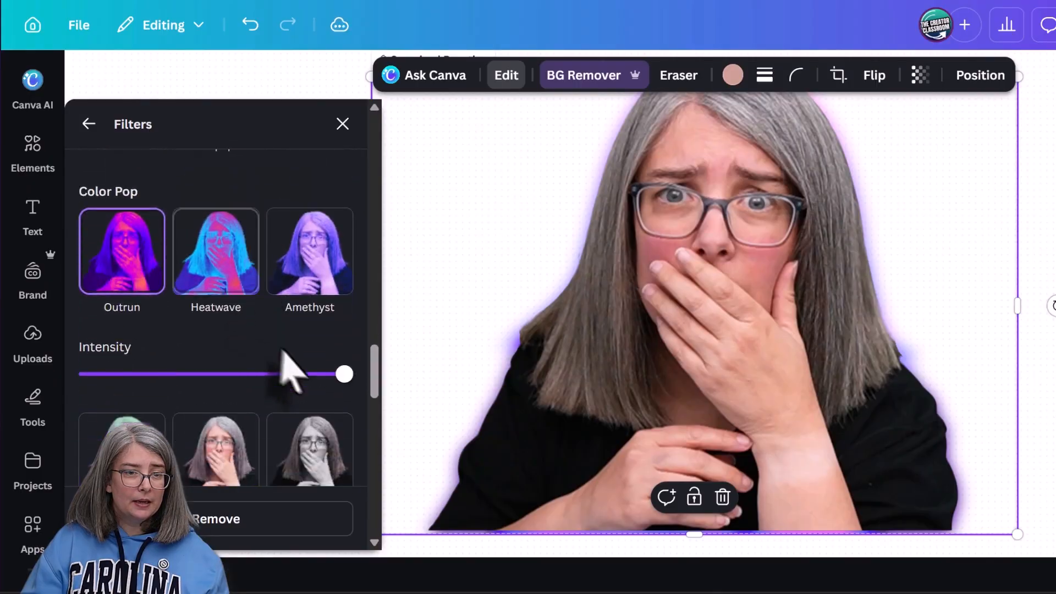
click(212, 244)
scroll(215, 341, down, 5)
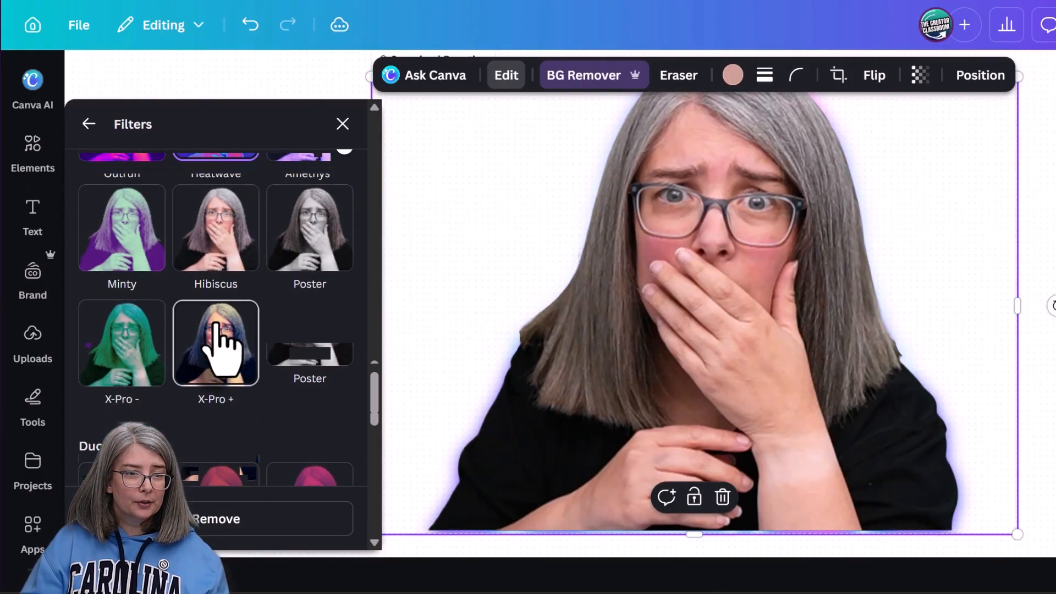
scroll(221, 324, down, 5)
click(141, 277)
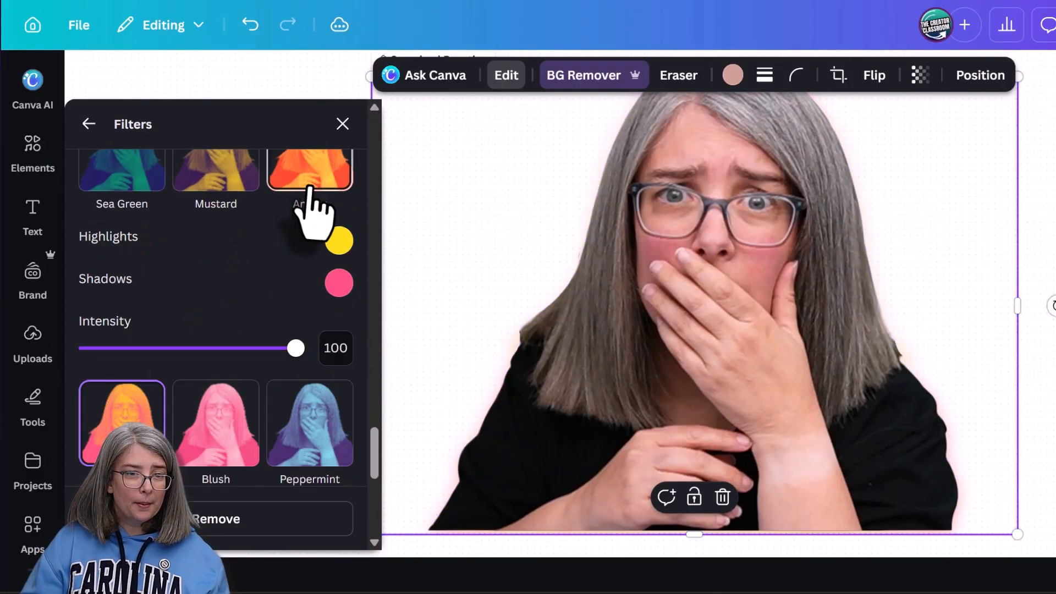
click(314, 181)
scroll(297, 237, up, 3)
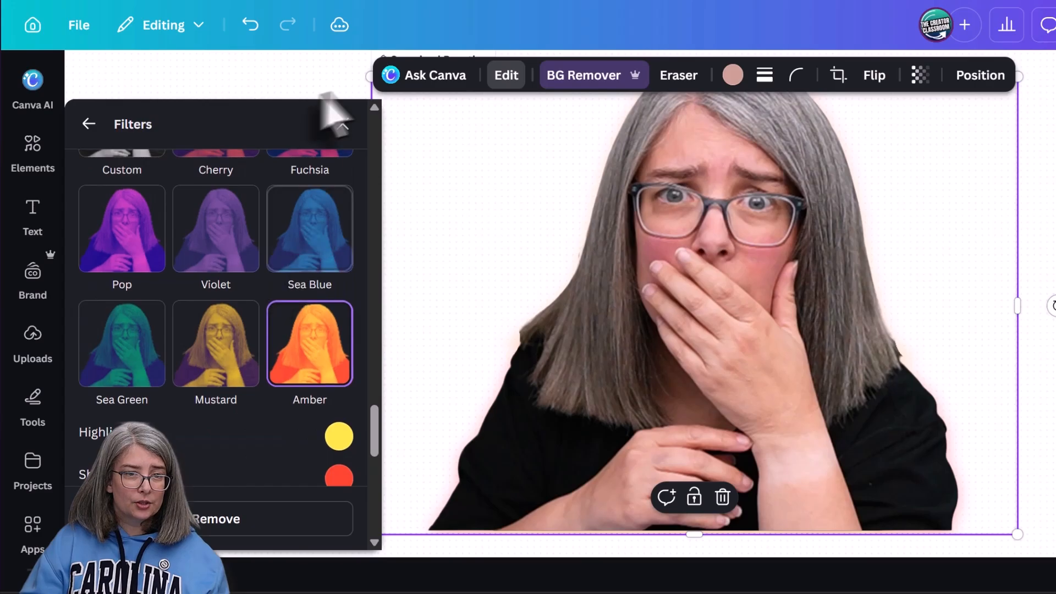
click(342, 123)
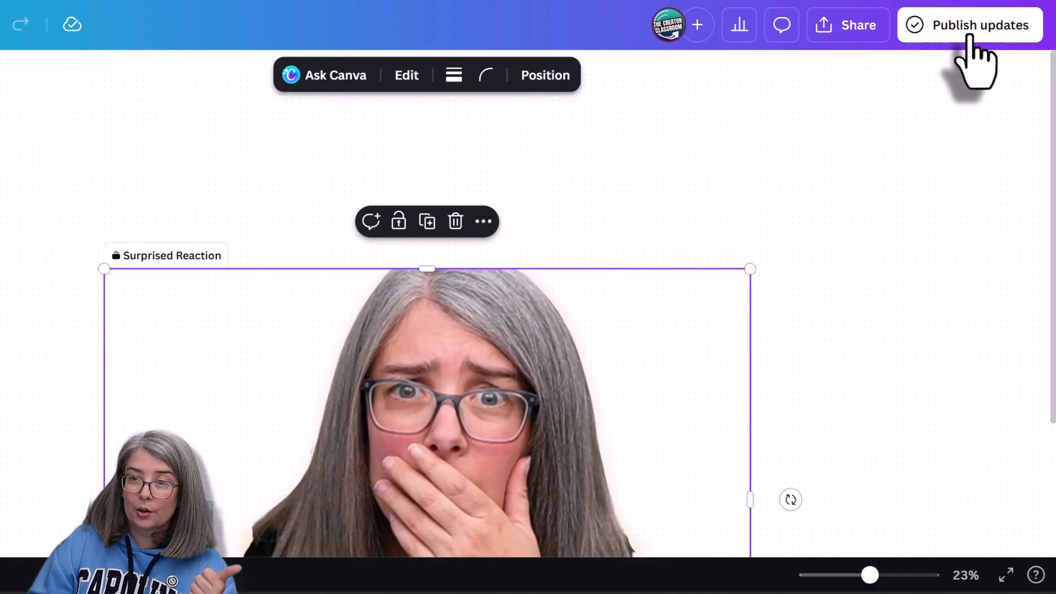
- Publish the Surprised Reaction update to THE CREATOR CLASSROOM under Thumbnail and update all its instances in the thumbnail design
click(969, 44)
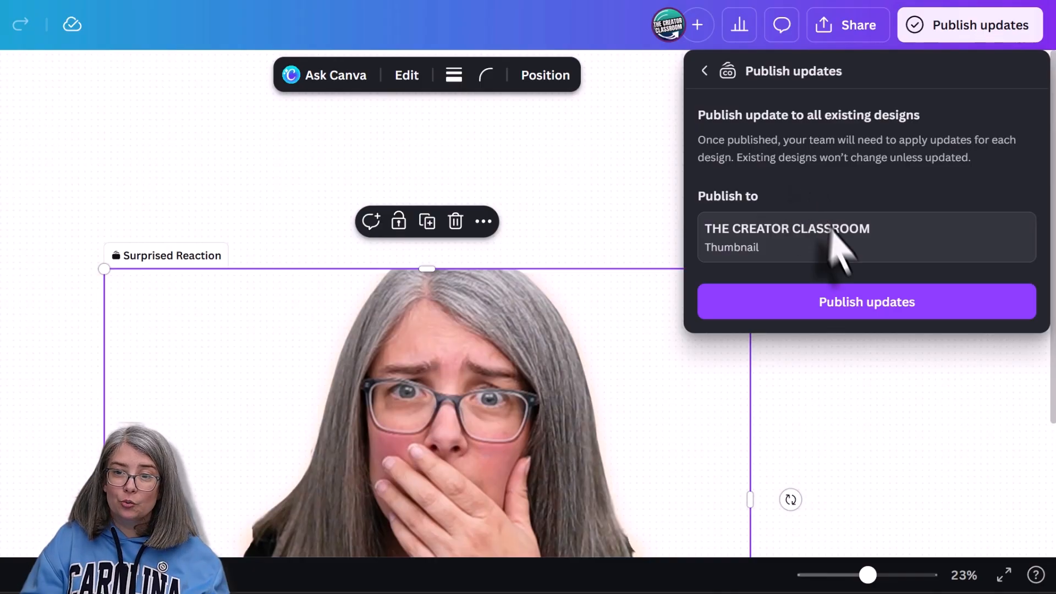
click(899, 311)
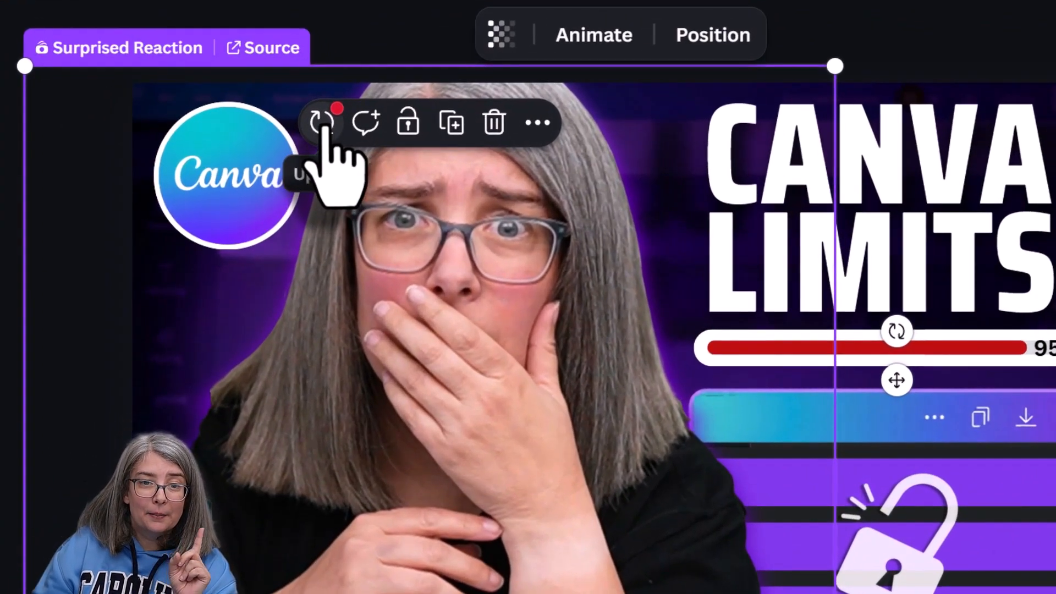
click(322, 122)
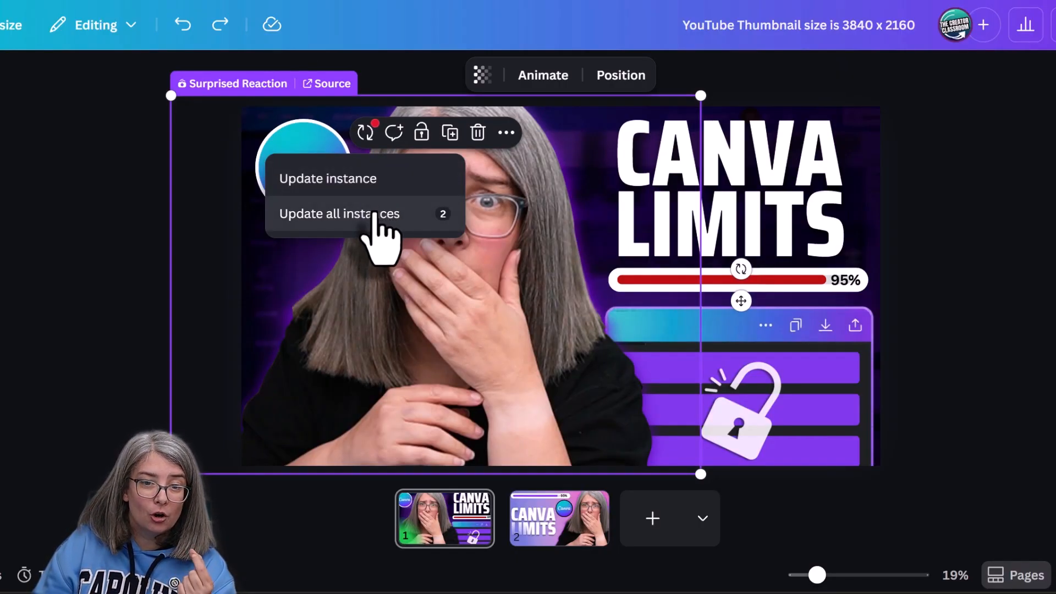
click(385, 217)
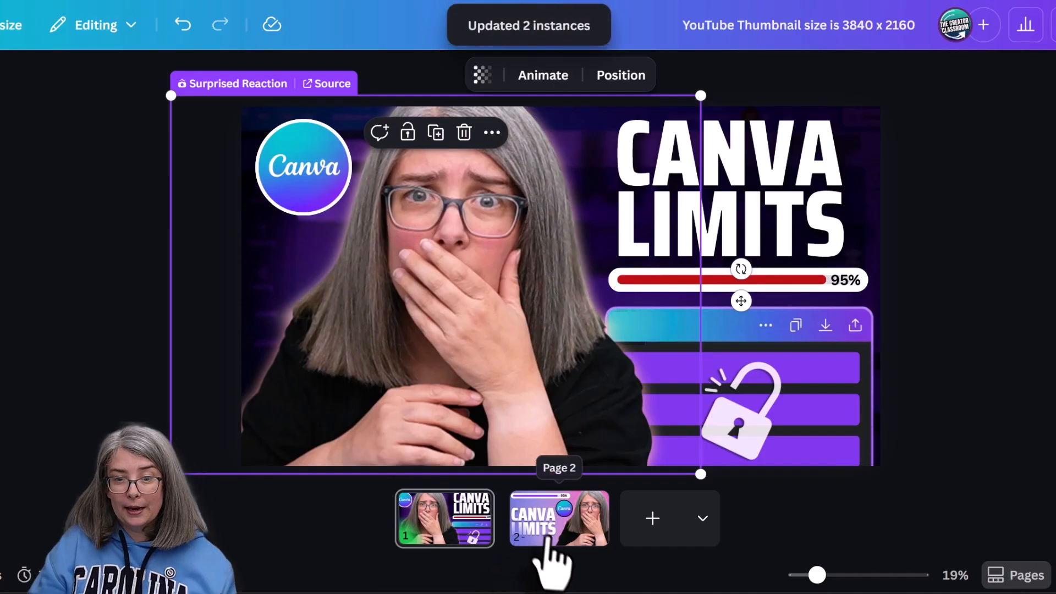
click(558, 531)
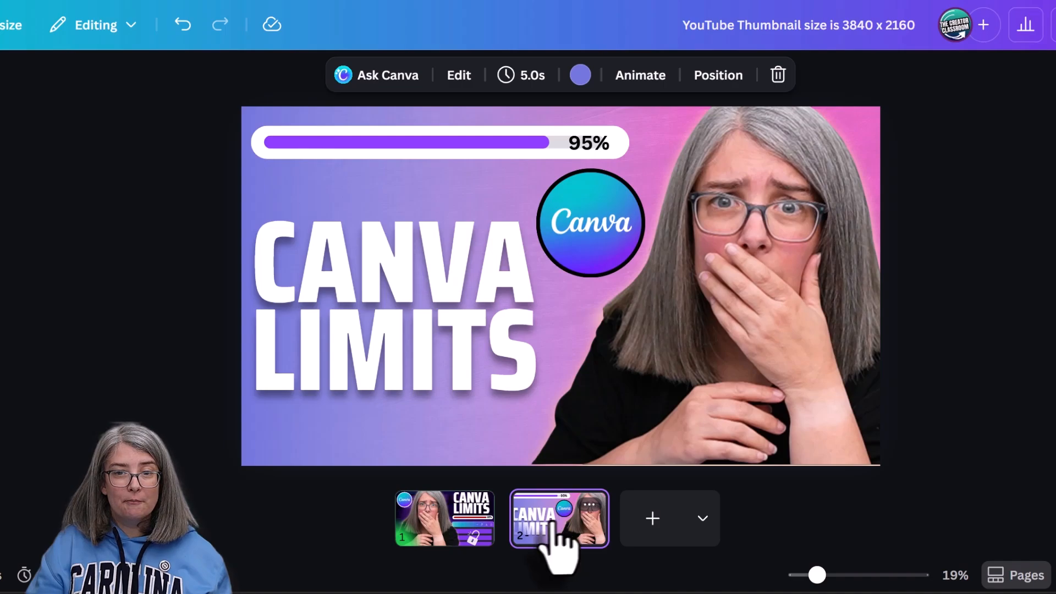
- Try inserting another Surprised Reaction component from the Brand Kit onto page 1 and repositioning it
click(433, 517)
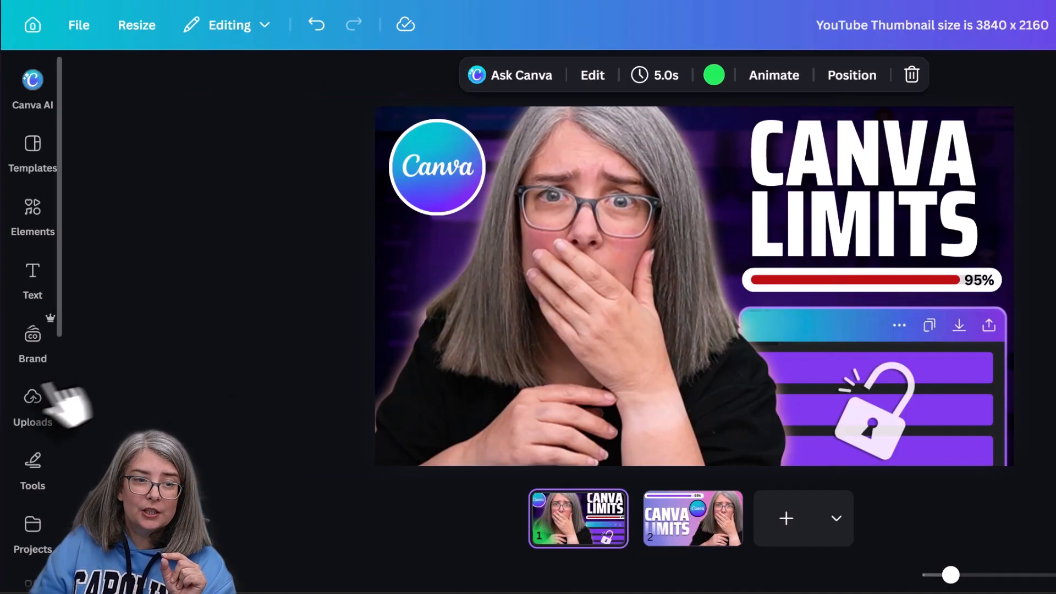
click(33, 337)
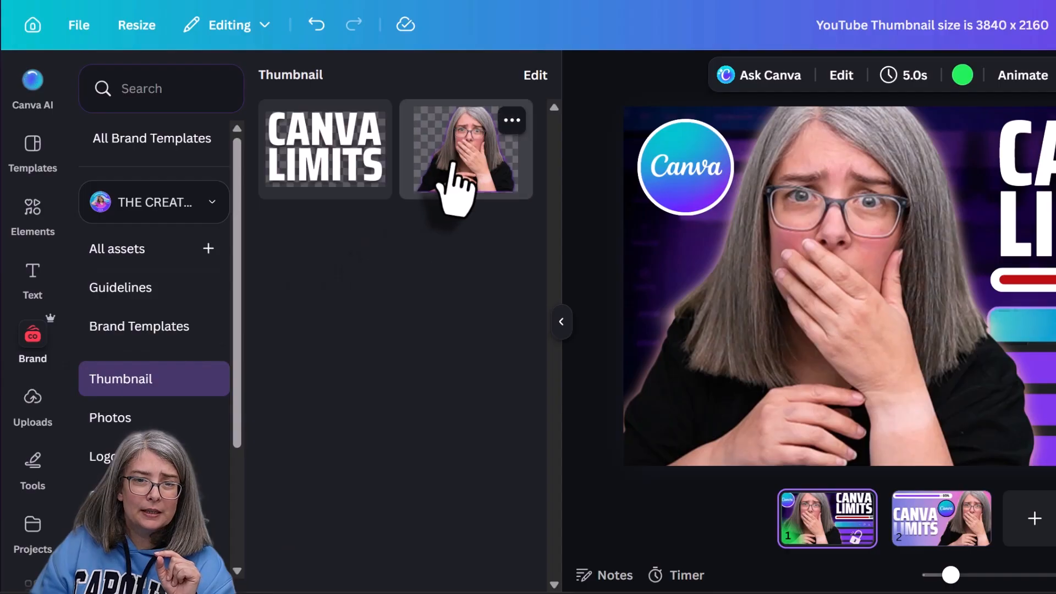
click(455, 188)
drag(910, 379, 942, 341)
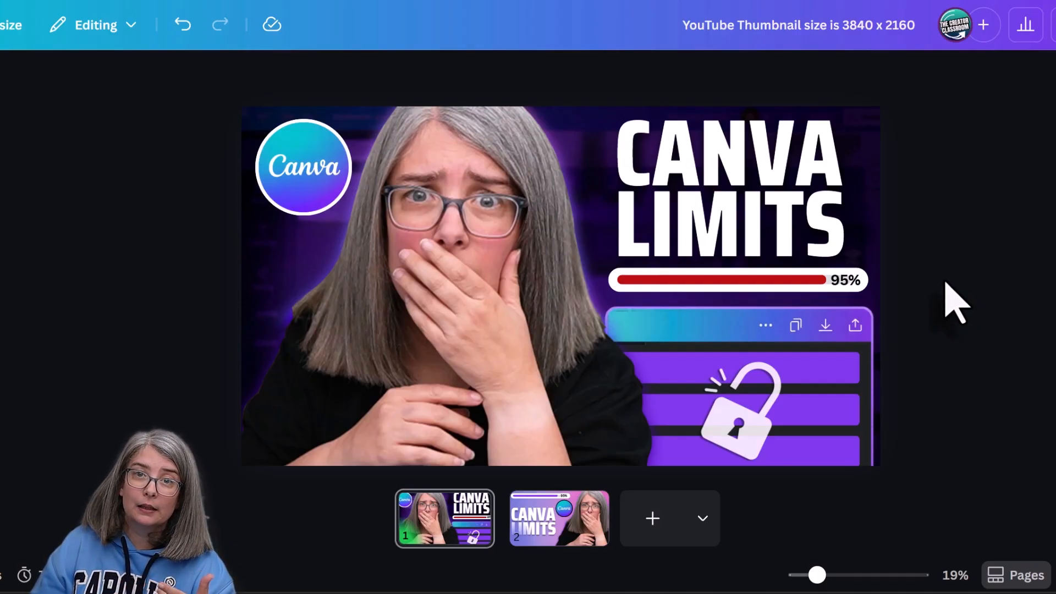
- Examine the headline and portrait components on page 1 and the saved components in the Brand Kit's Thumbnail category
click(726, 157)
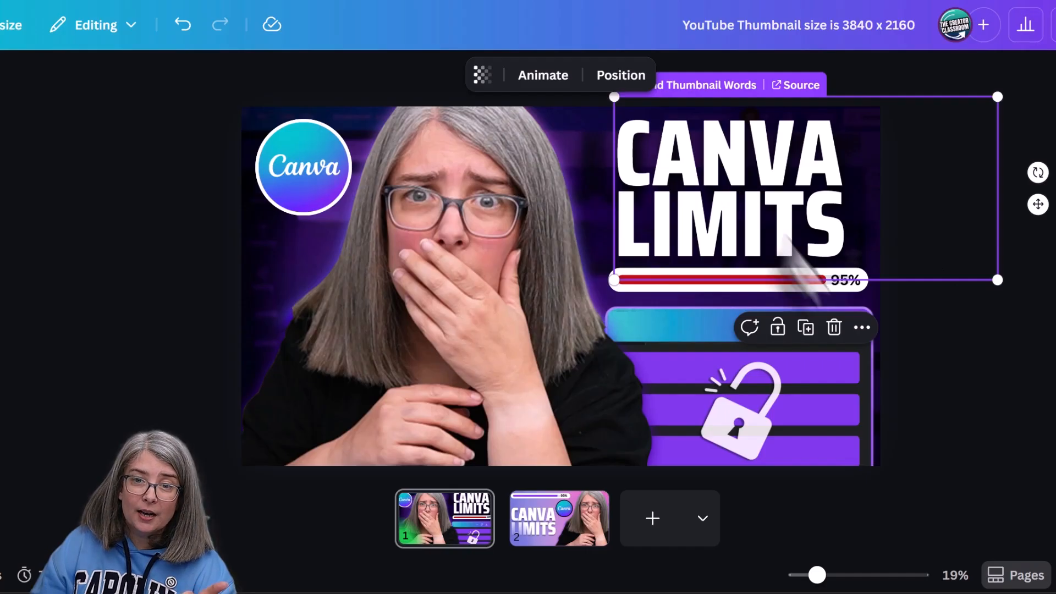
click(1010, 465)
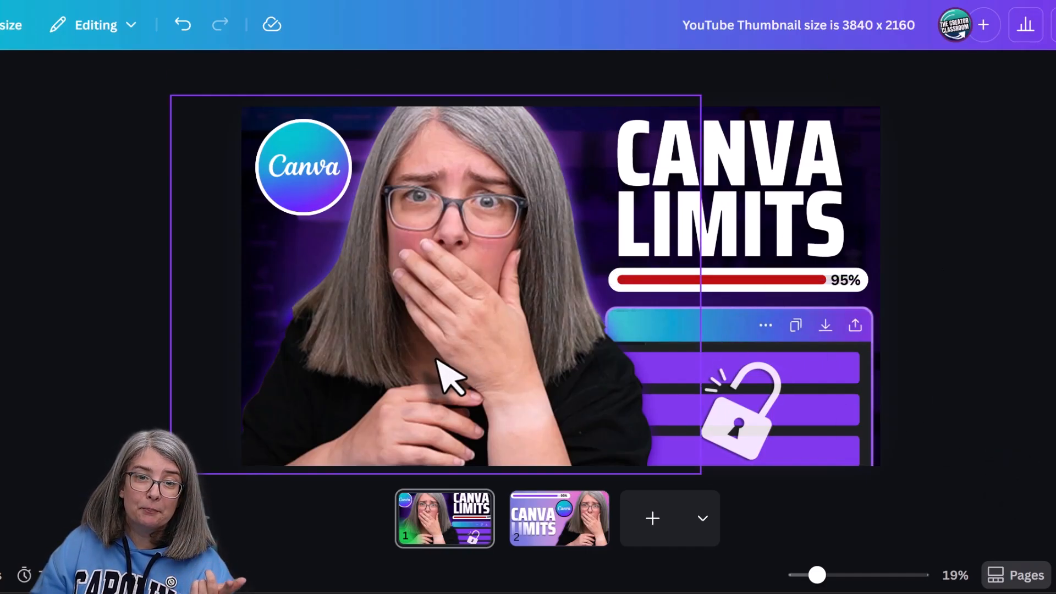
click(448, 372)
click(1021, 448)
click(278, 178)
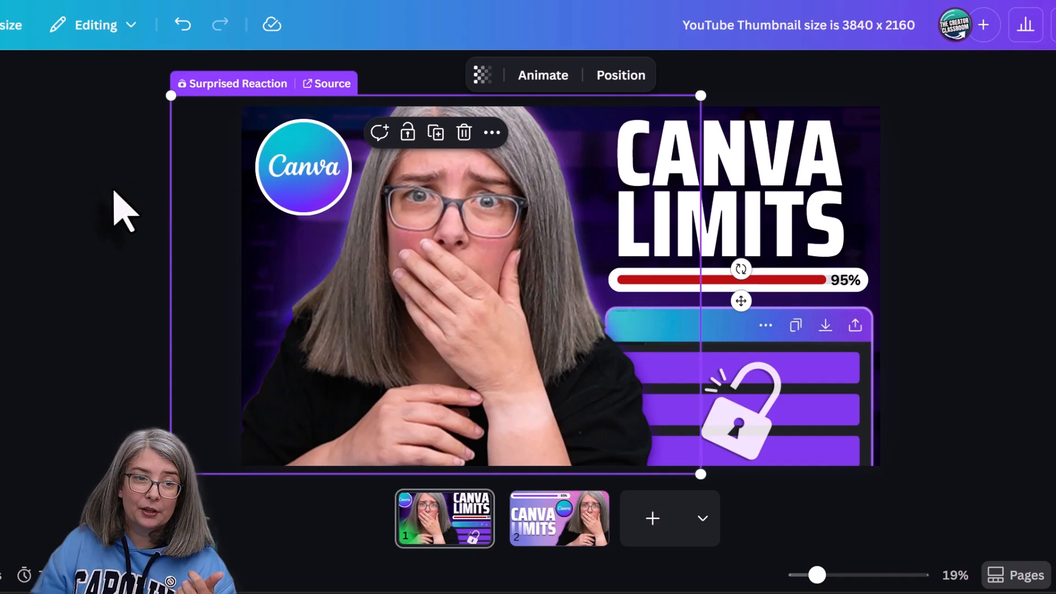
click(121, 208)
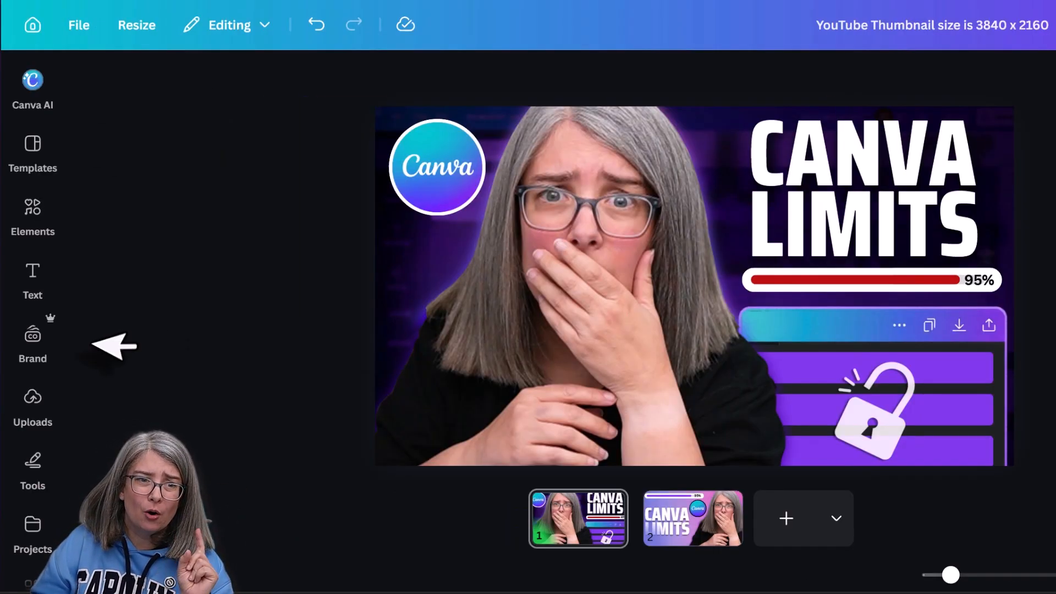
click(32, 335)
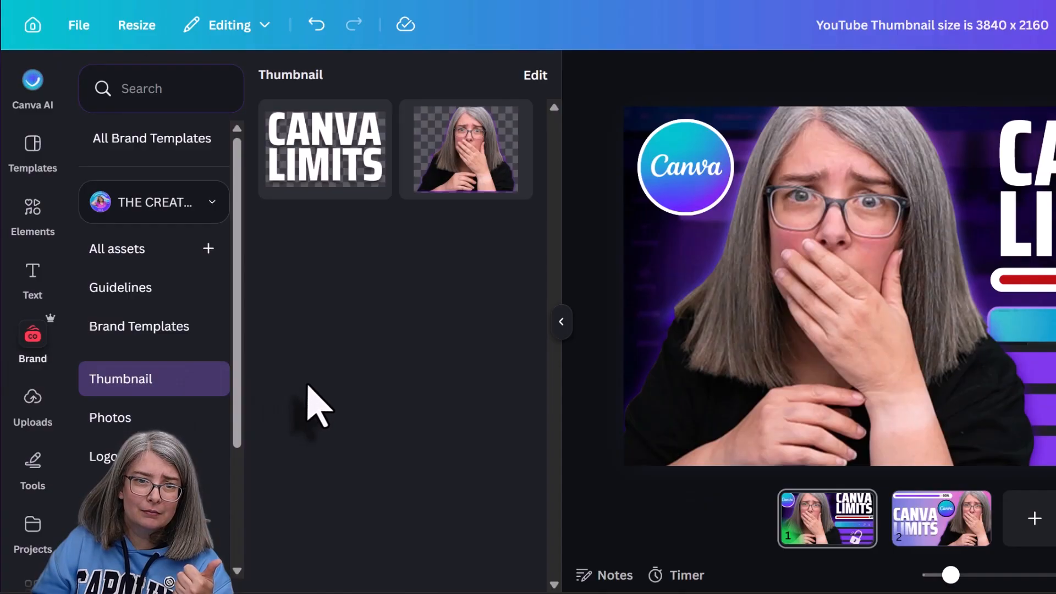
click(561, 322)
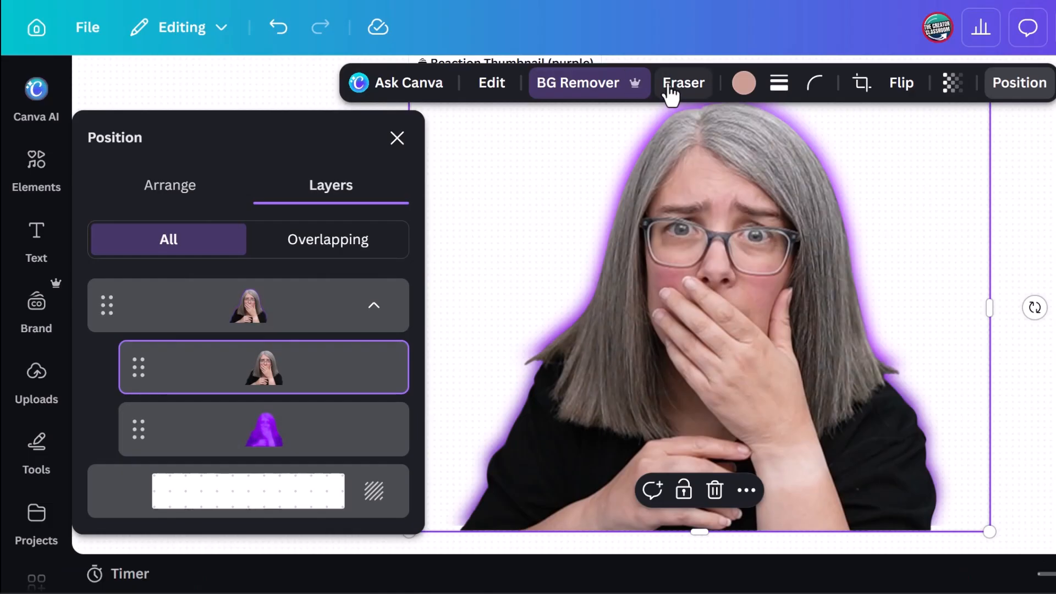
- Erase the stray hair ends beside both shoulders of the Reaction Thumbnail (purple) portrait layer with Magic Eraser
click(679, 88)
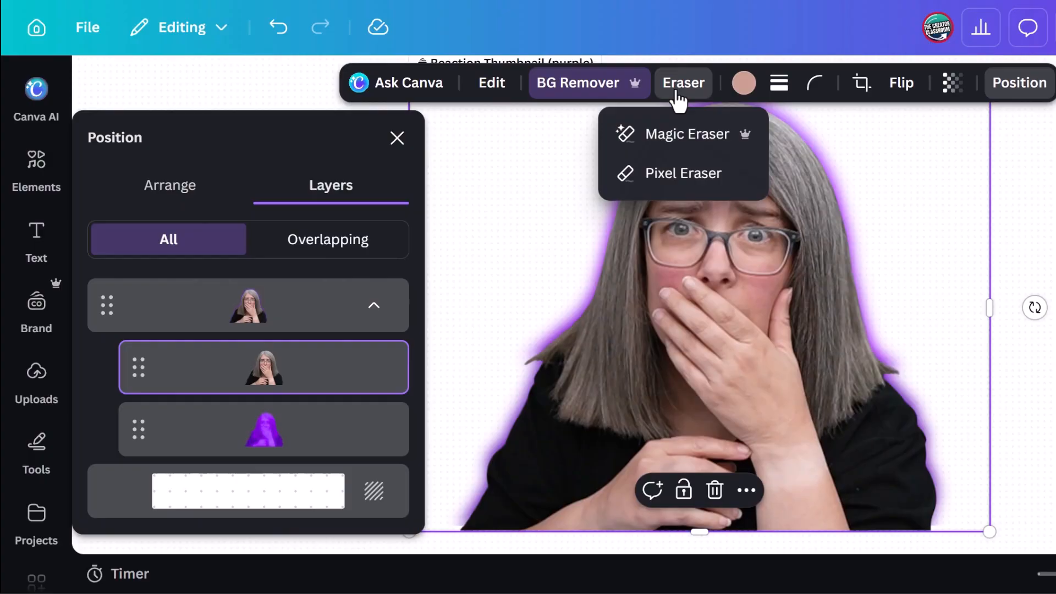
click(651, 142)
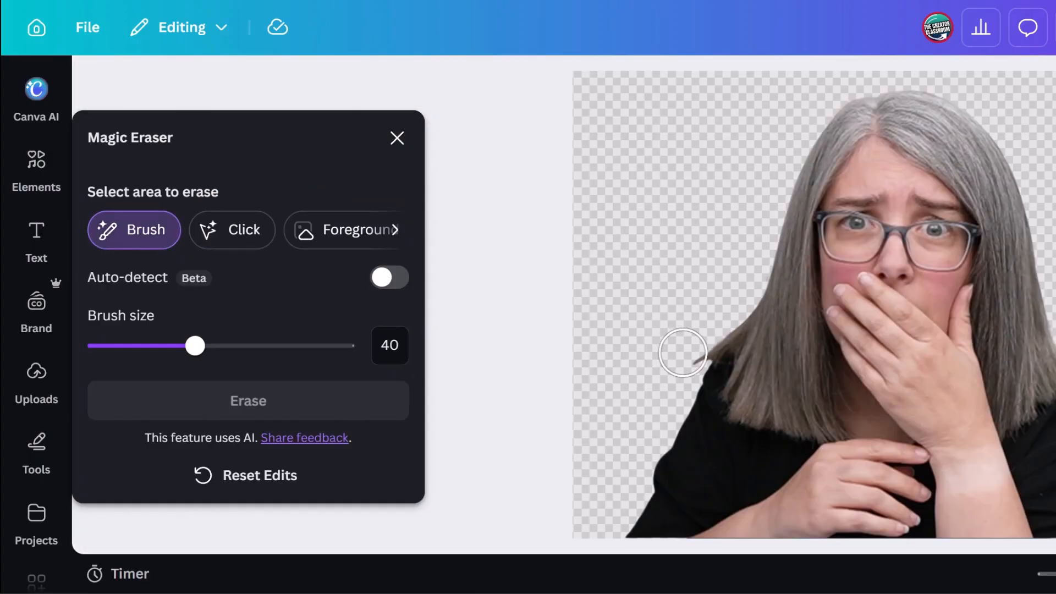
drag(683, 353, 697, 340)
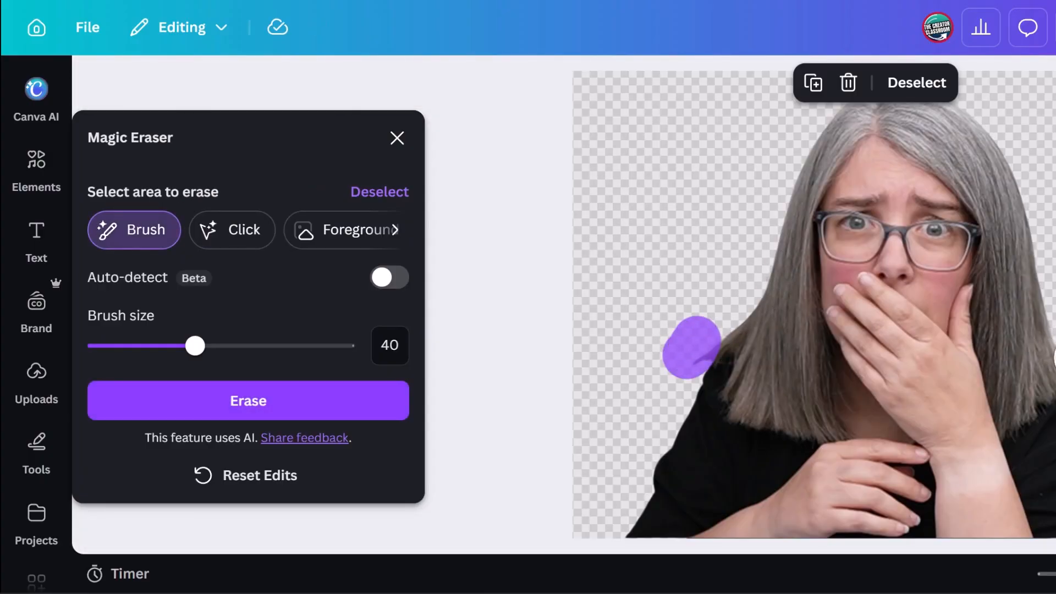
click(288, 413)
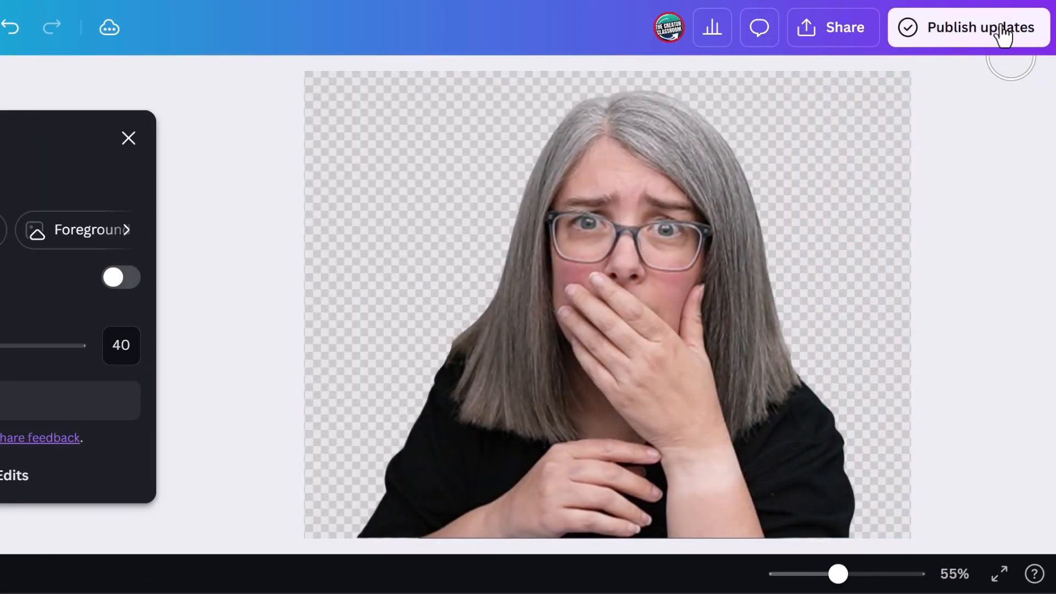
- Publish the erased portrait's component update to THE CREATOR CLASSROOM under Thumbnail
click(1002, 34)
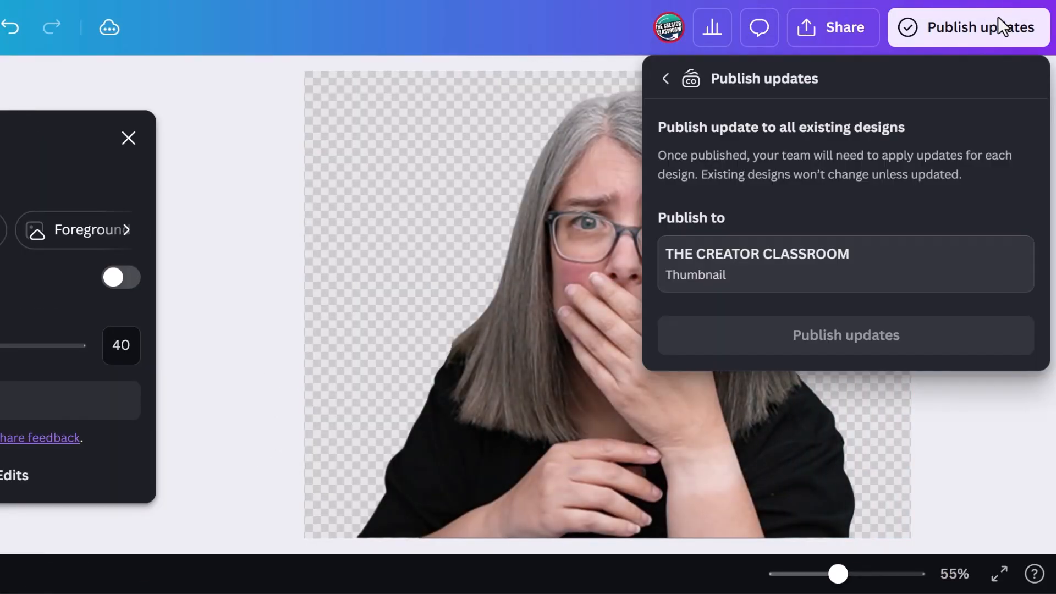